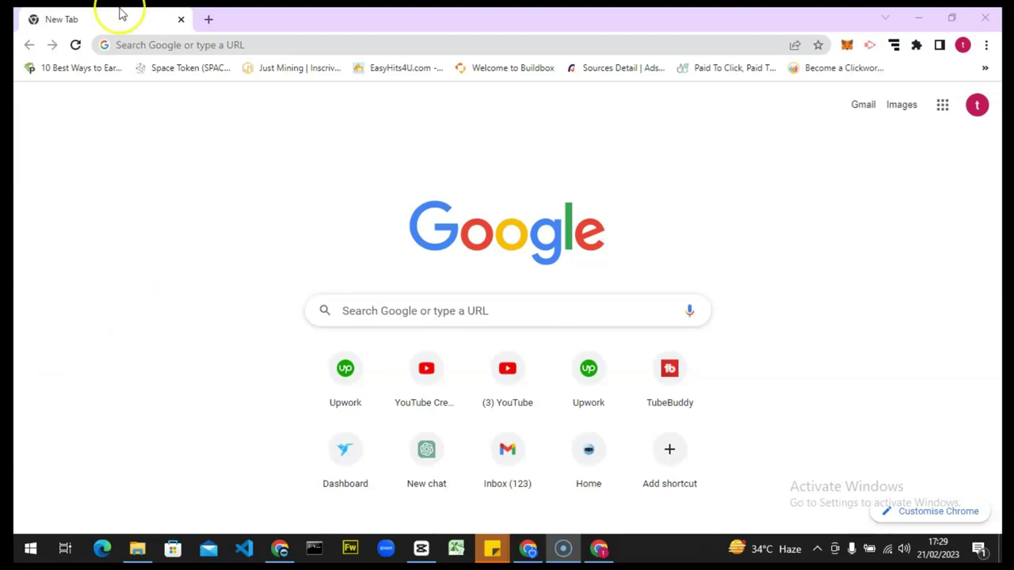
Open youtube.com in the browser and load studio.youtube.com in a second tab
{"action": "left_click", "coordinate": [183, 44]}
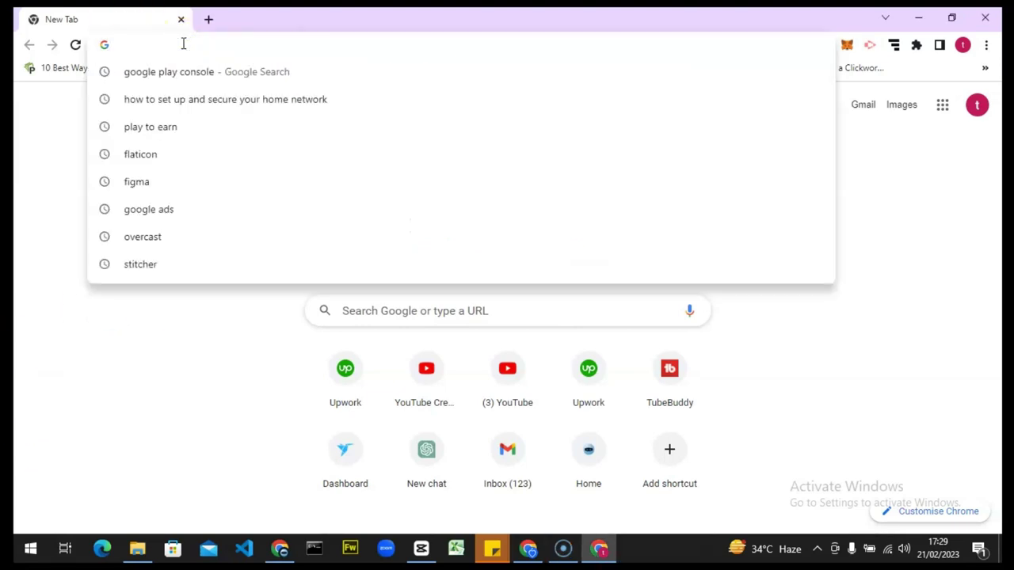
{"action": "type", "text": "you"}
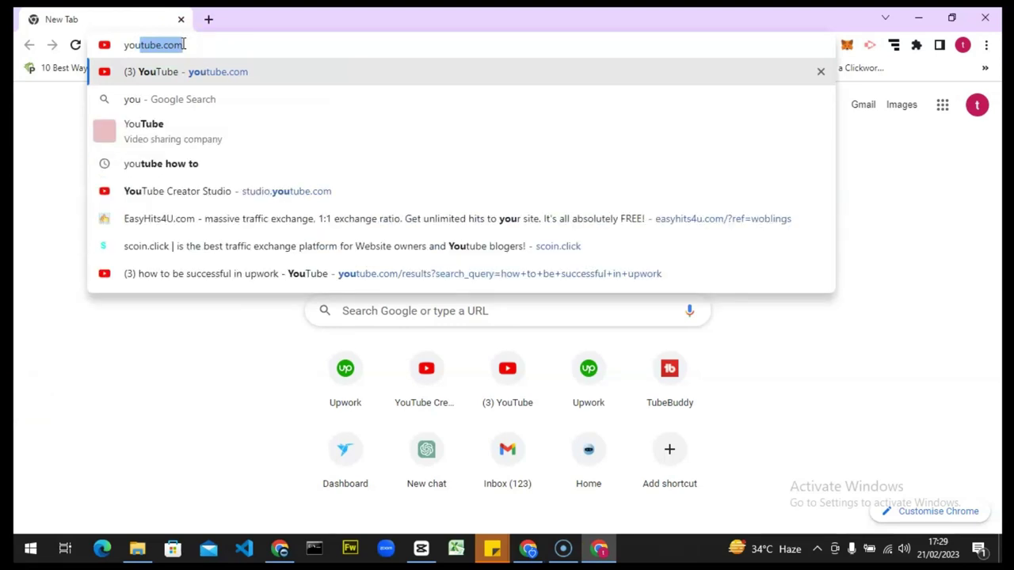
{"action": "key", "text": "Return"}
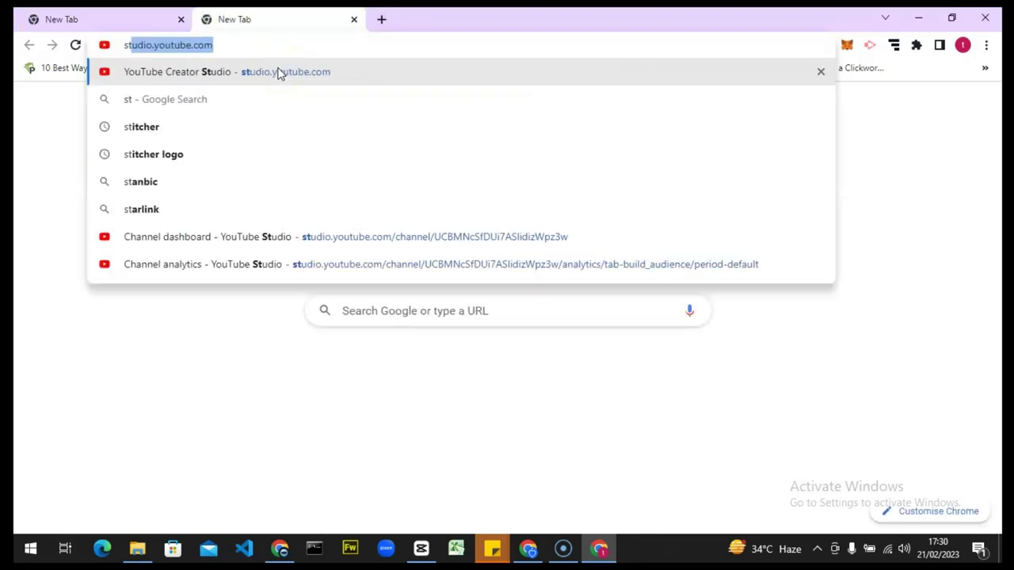
{"action": "left_click", "coordinate": [278, 72]}
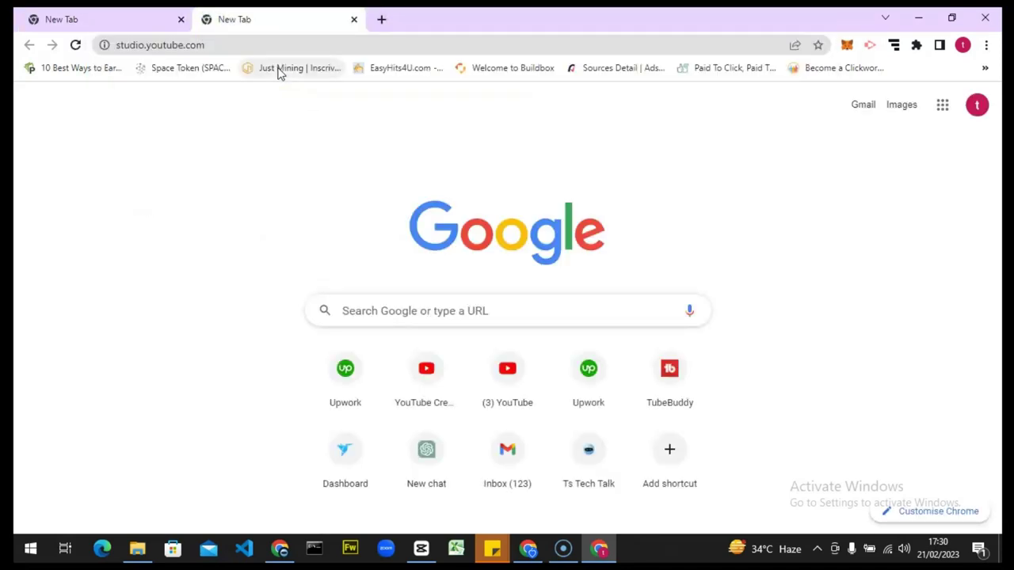
{"action": "left_click", "coordinate": [185, 14]}
{"action": "left_click", "coordinate": [115, 13]}
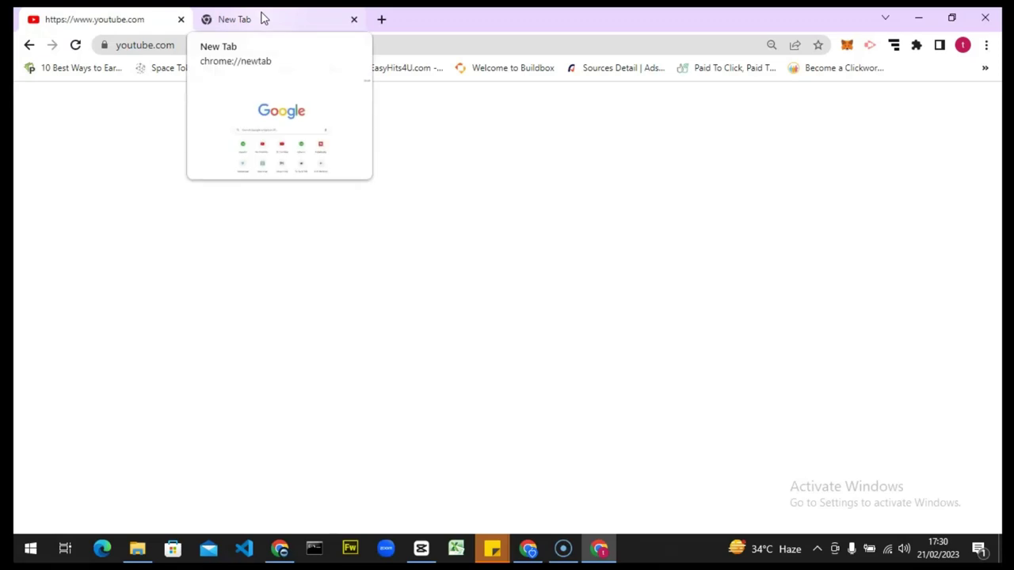
{"action": "left_click", "coordinate": [262, 17]}
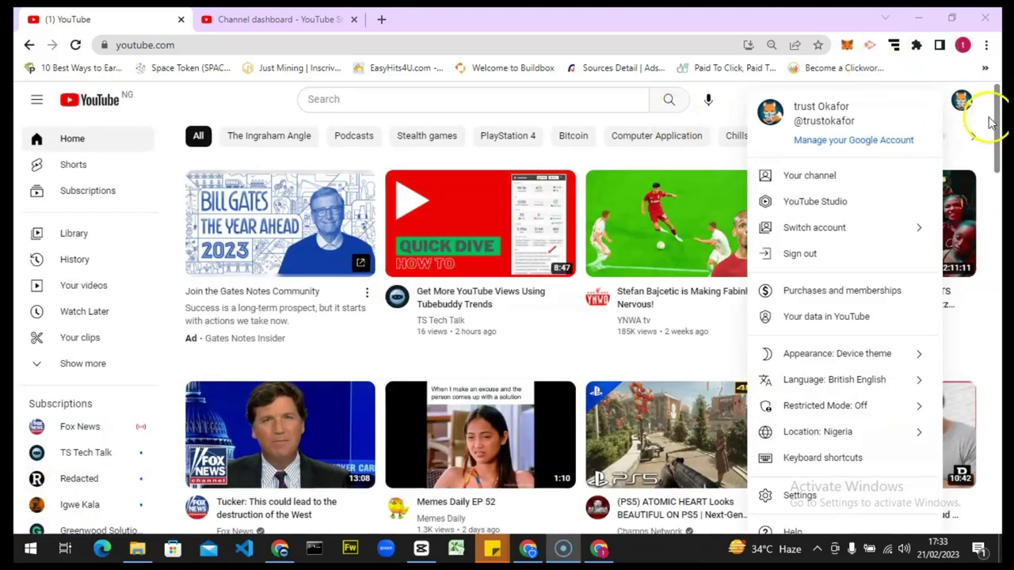
Go to your own channel page and open the 25:44 video "How To Play Crazy Snake Game"
{"action": "left_click", "coordinate": [962, 99]}
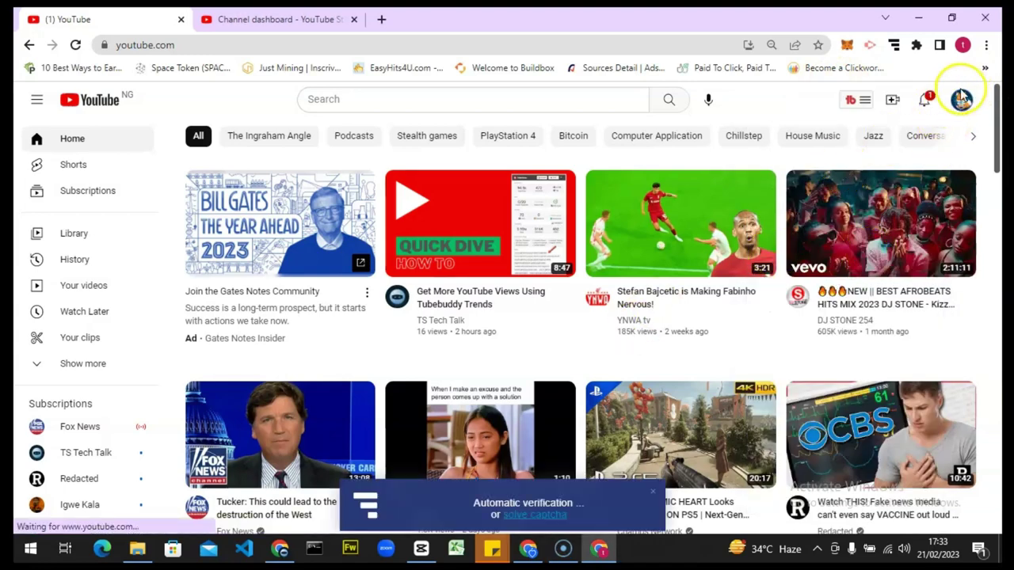
{"action": "left_click", "coordinate": [961, 100]}
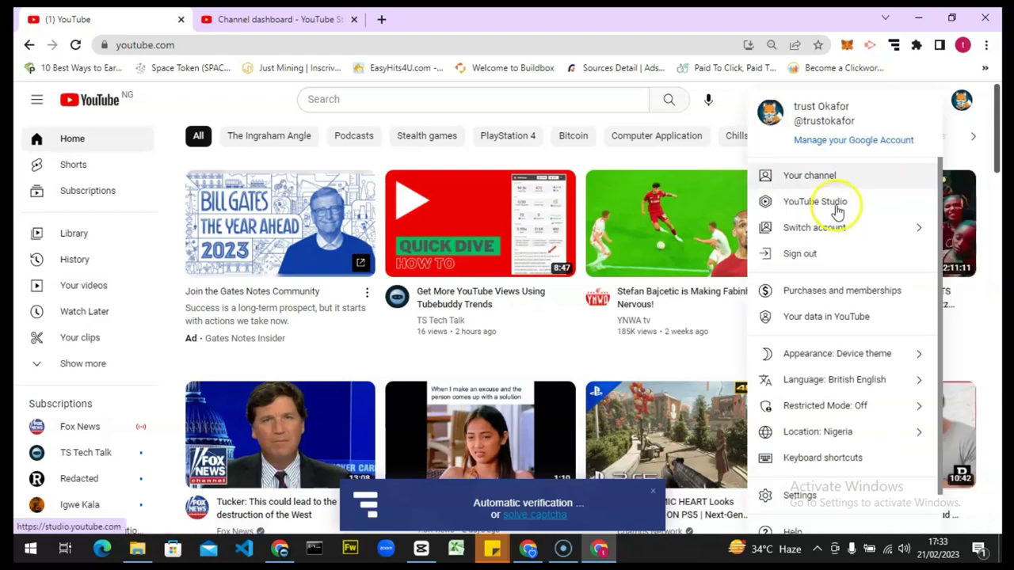
{"action": "left_click", "coordinate": [819, 177]}
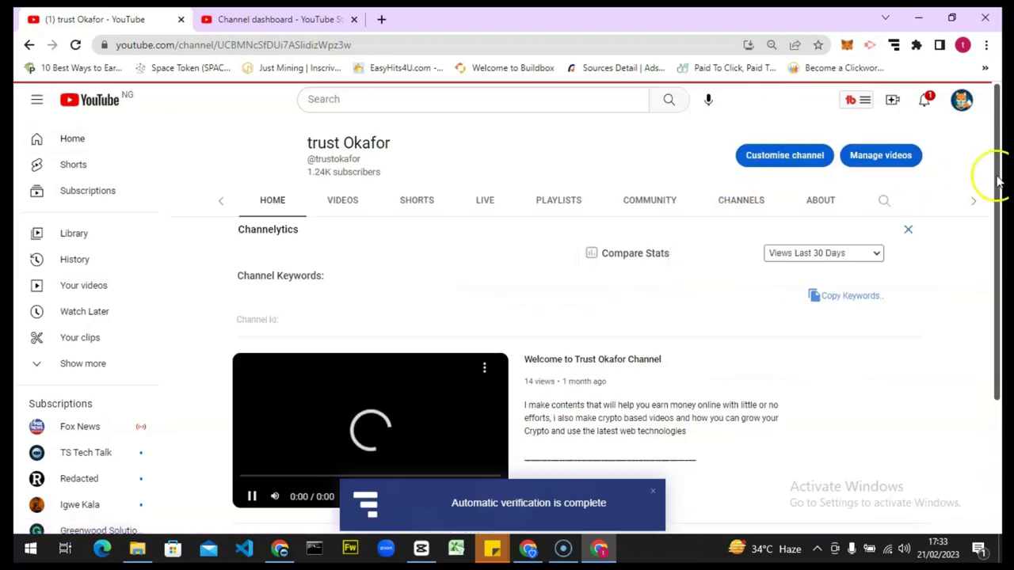
{"action": "left_click_drag", "start_coordinate": [995, 225], "coordinate": [1000, 313]}
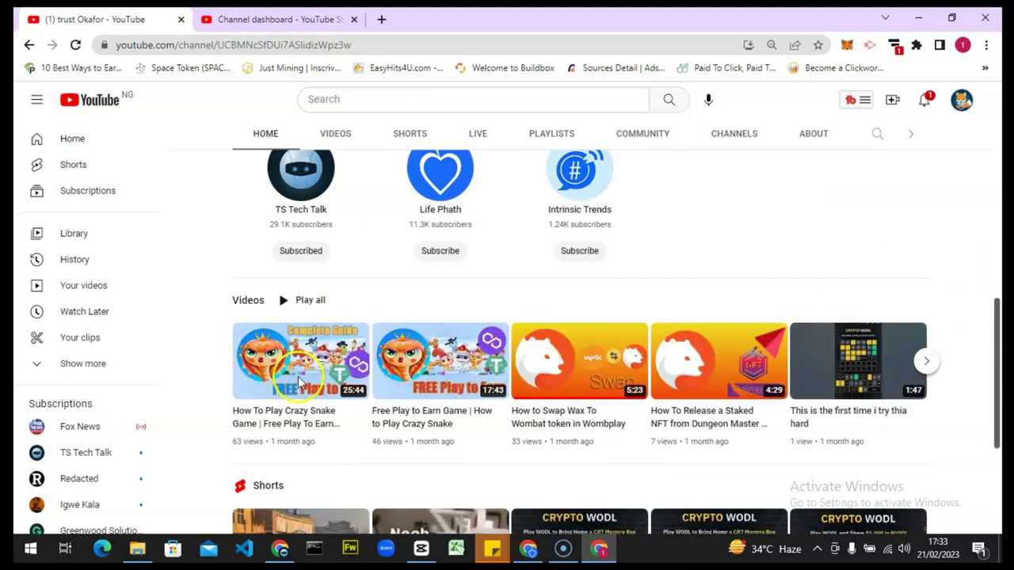
{"action": "mouse_move", "coordinate": [287, 384]}
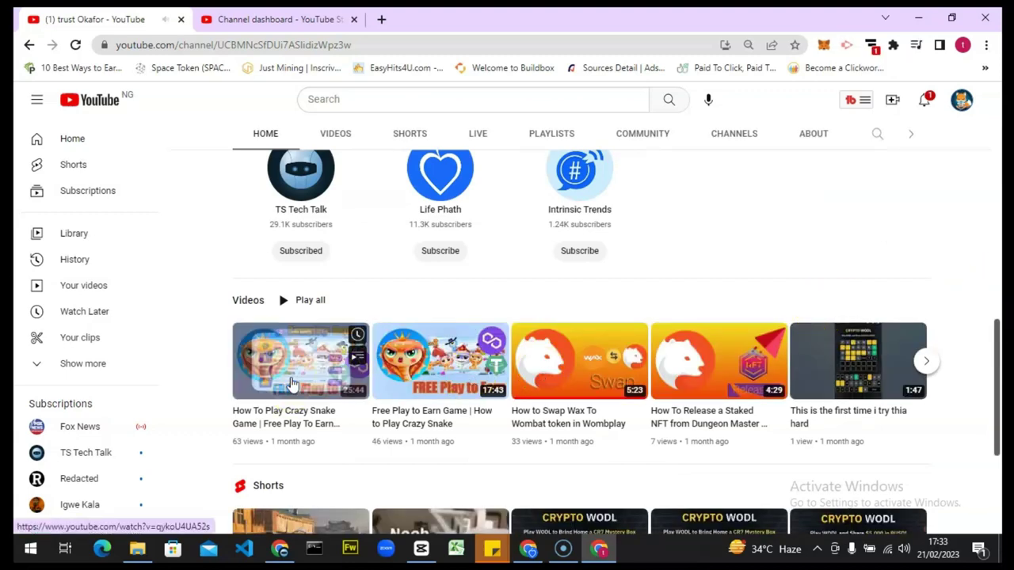
{"action": "left_click", "coordinate": [290, 383]}
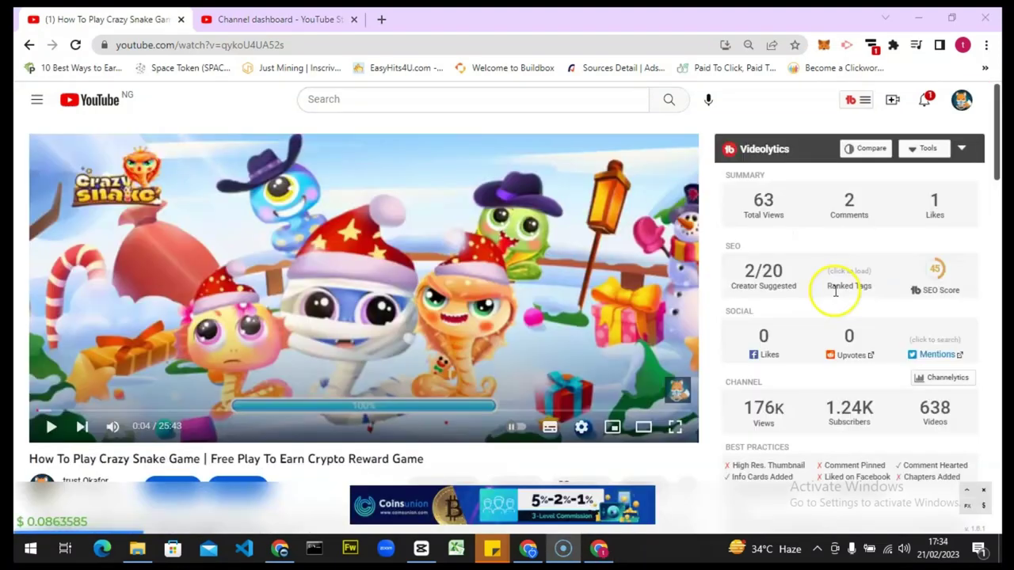
Examine the breakdown of the video's TubeBuddy SEO score in Videolytics
{"action": "left_click", "coordinate": [919, 264]}
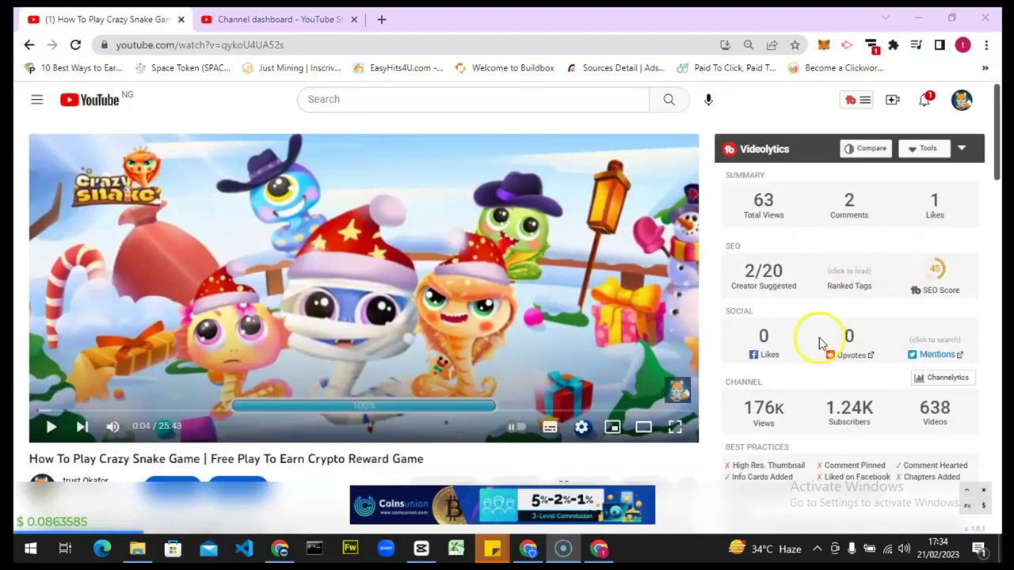
{"action": "mouse_move", "coordinate": [938, 272]}
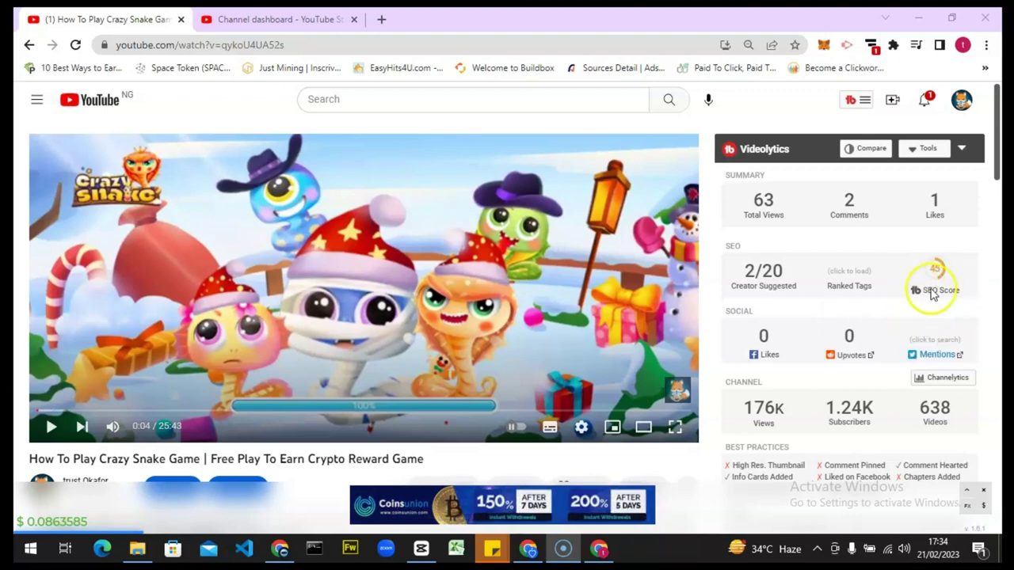
{"action": "left_click", "coordinate": [934, 282]}
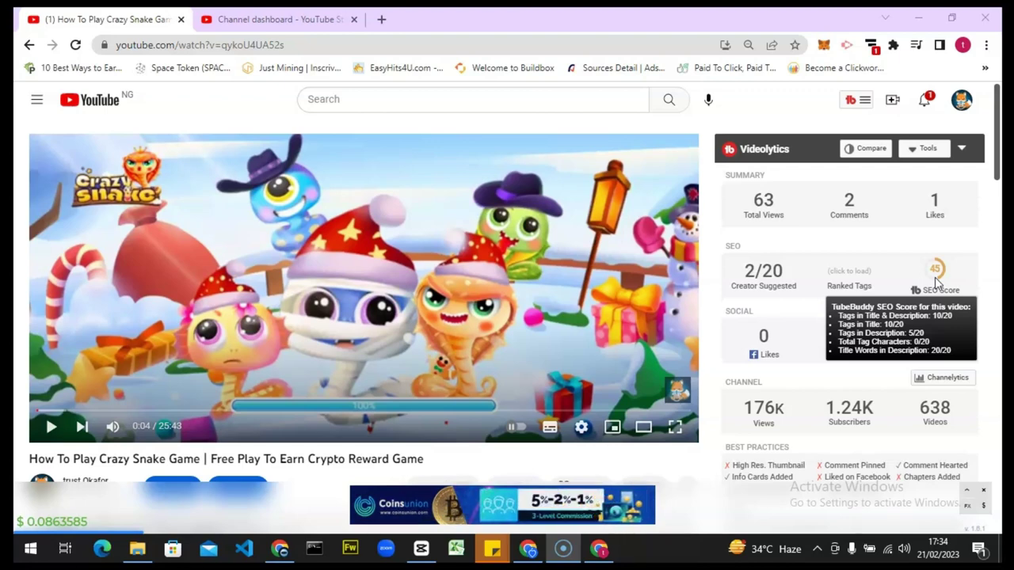
{"action": "left_click", "coordinate": [915, 347]}
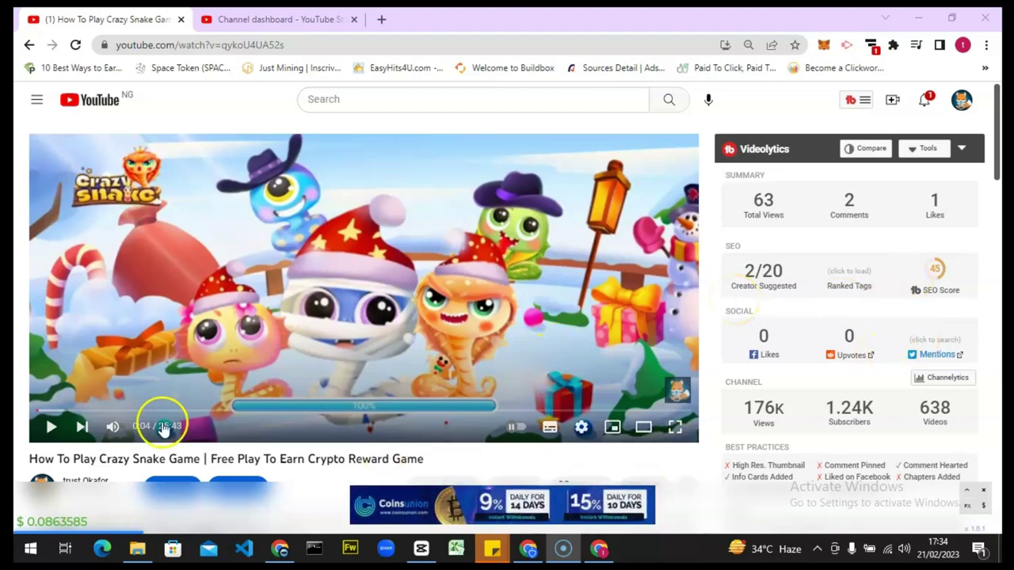
Mute the Crazy Snake video and resume its playback
{"action": "left_click", "coordinate": [112, 426]}
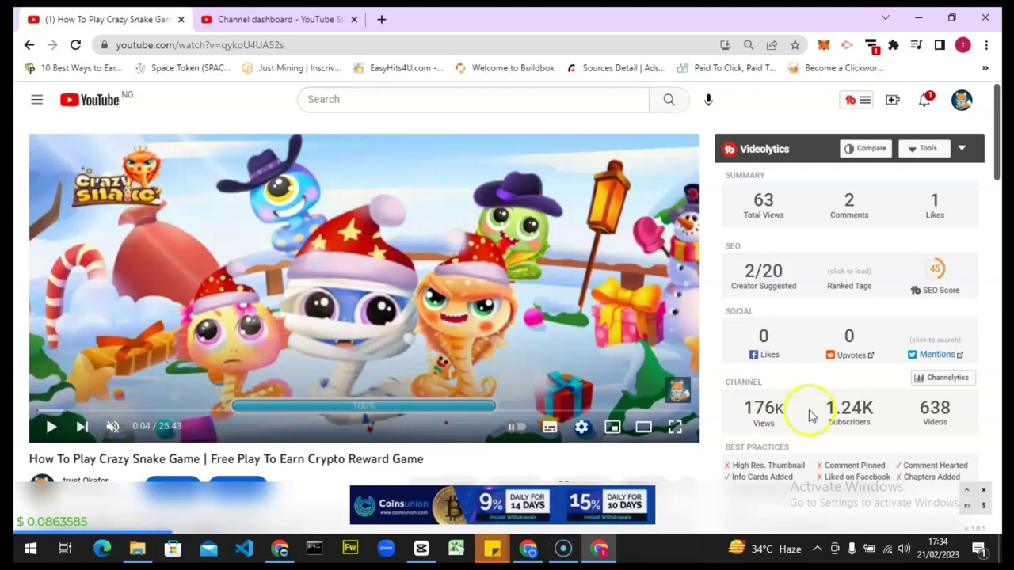
{"action": "scroll", "coordinate": [990, 164], "scroll_direction": "down", "scroll_amount": 1}
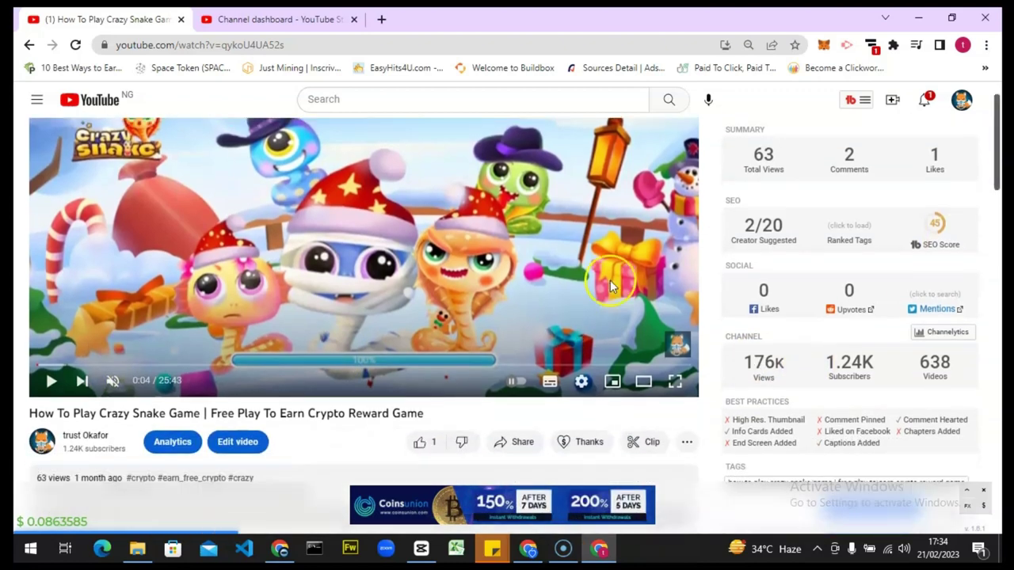
{"action": "key", "text": "k"}
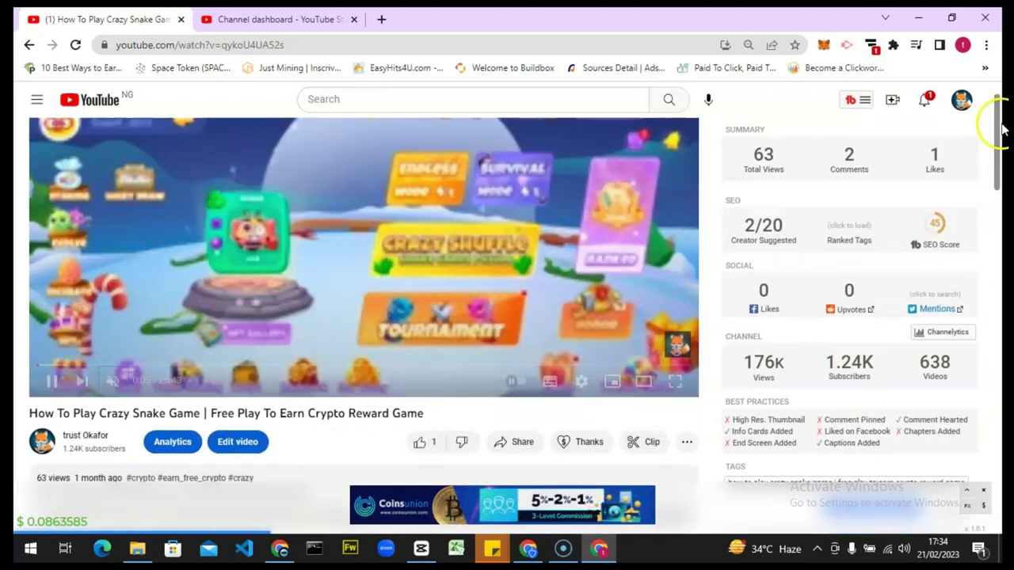
Review the video's Best Practices checklist, tags and SEO score in Videolytics
{"action": "left_click_drag", "start_coordinate": [997, 124], "coordinate": [998, 158]}
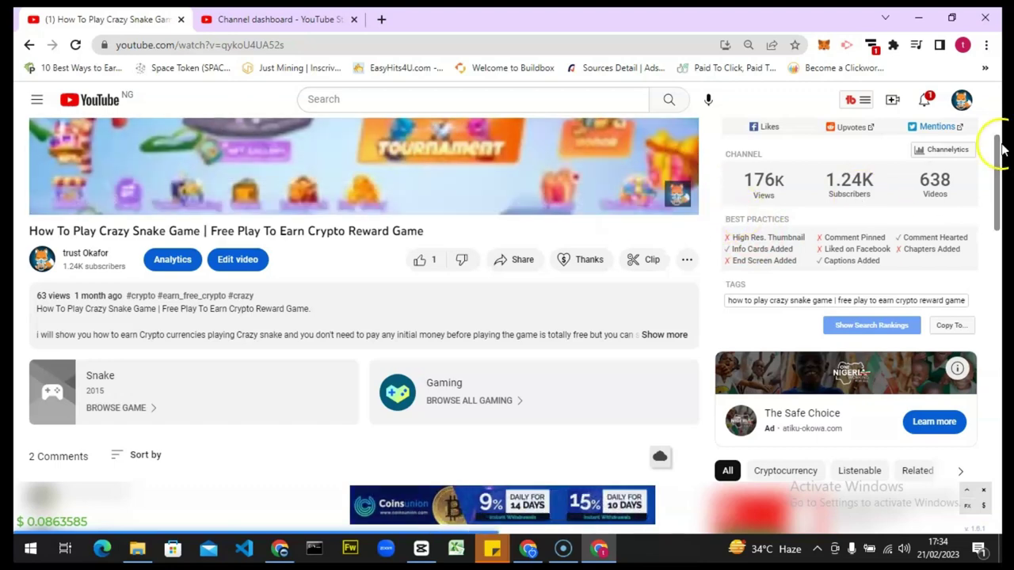
{"action": "scroll", "coordinate": [998, 111], "scroll_direction": "up", "scroll_amount": 3}
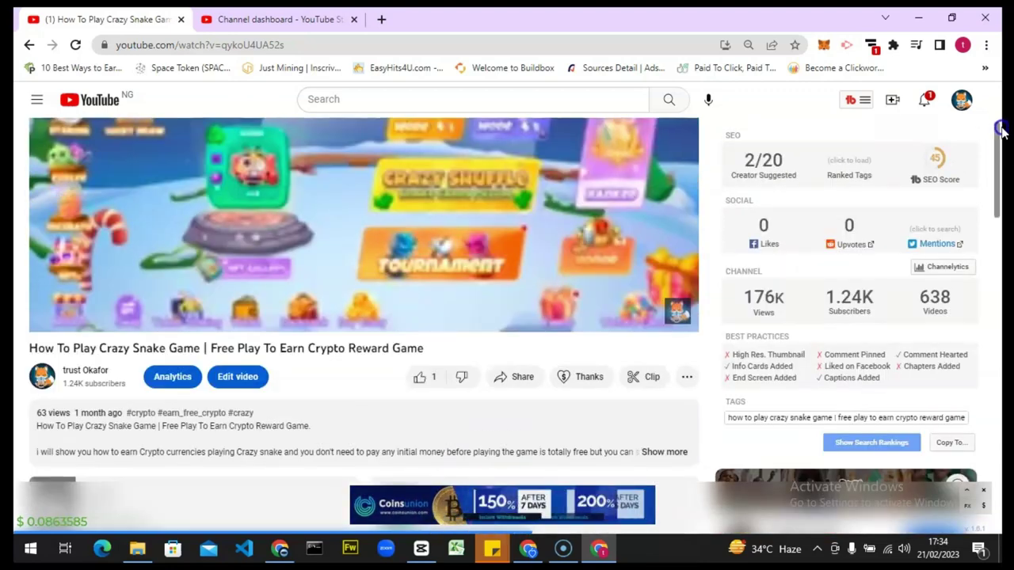
{"action": "scroll", "coordinate": [1002, 158], "scroll_direction": "down", "scroll_amount": 2}
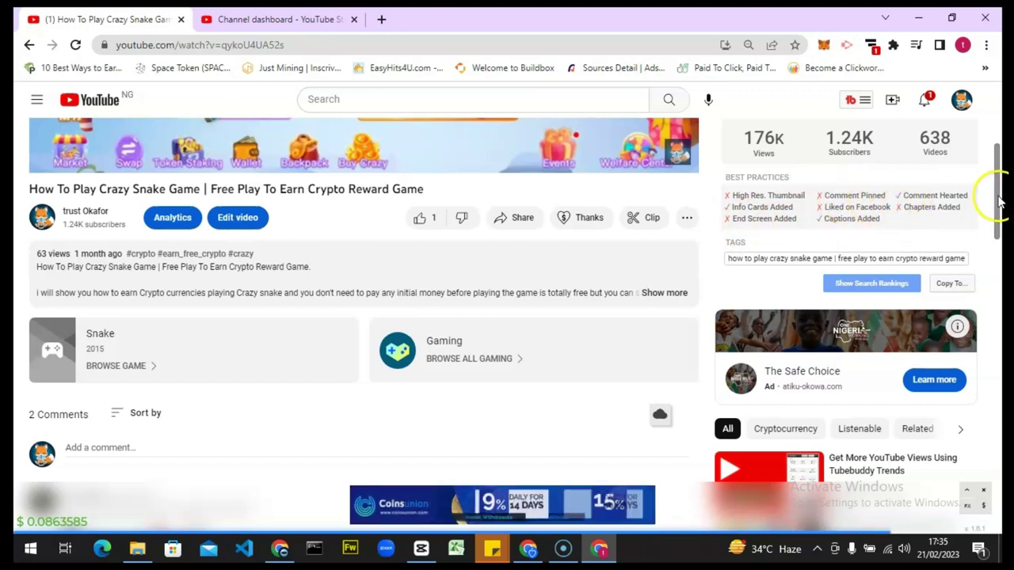
{"action": "left_click_drag", "start_coordinate": [1001, 202], "coordinate": [1002, 139]}
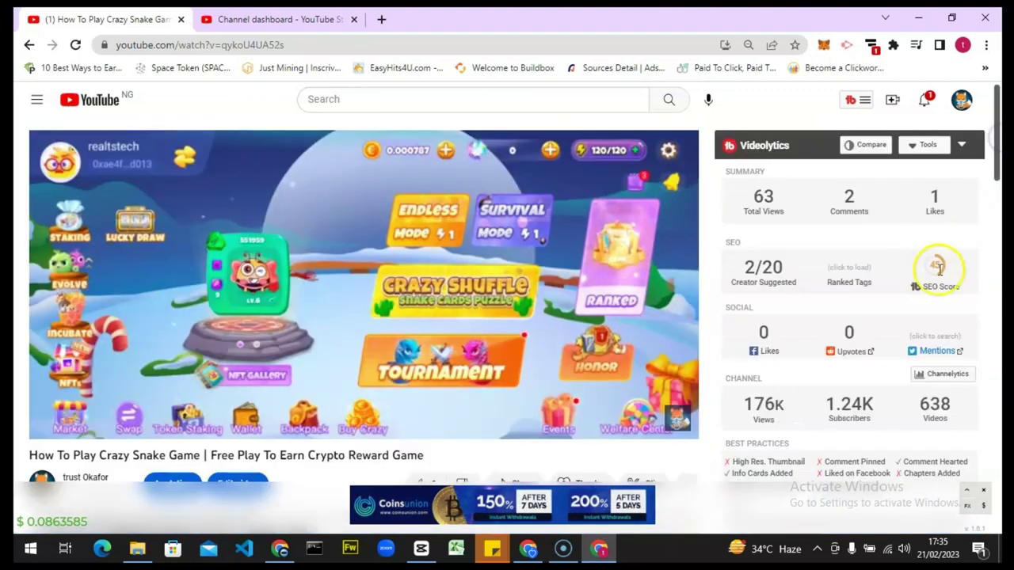
{"action": "mouse_move", "coordinate": [939, 264]}
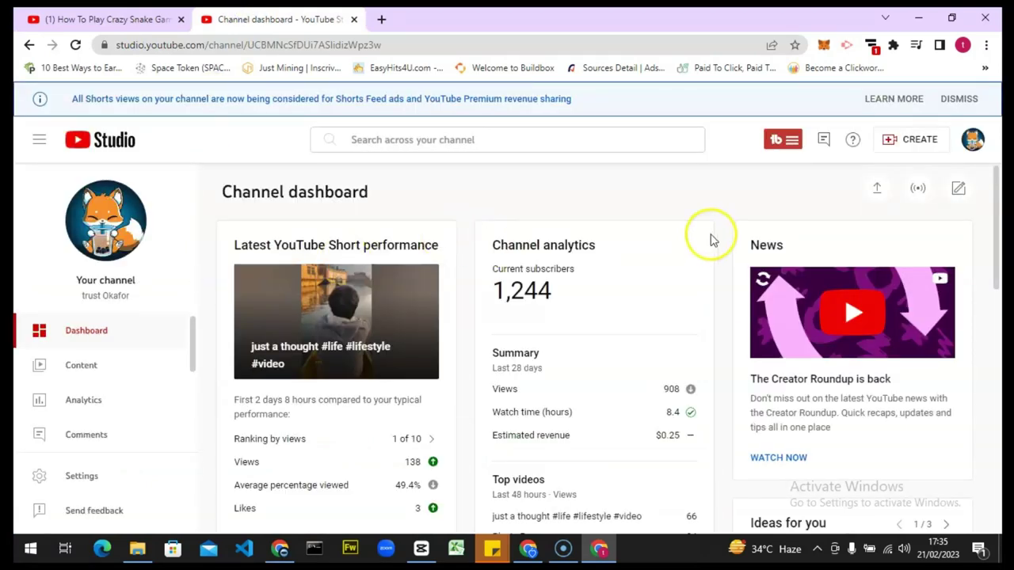
In YouTube Studio, open the details of "How To Play Crazy Snake Game" from the channel content and bring up its Cards editor
{"action": "left_click", "coordinate": [83, 367]}
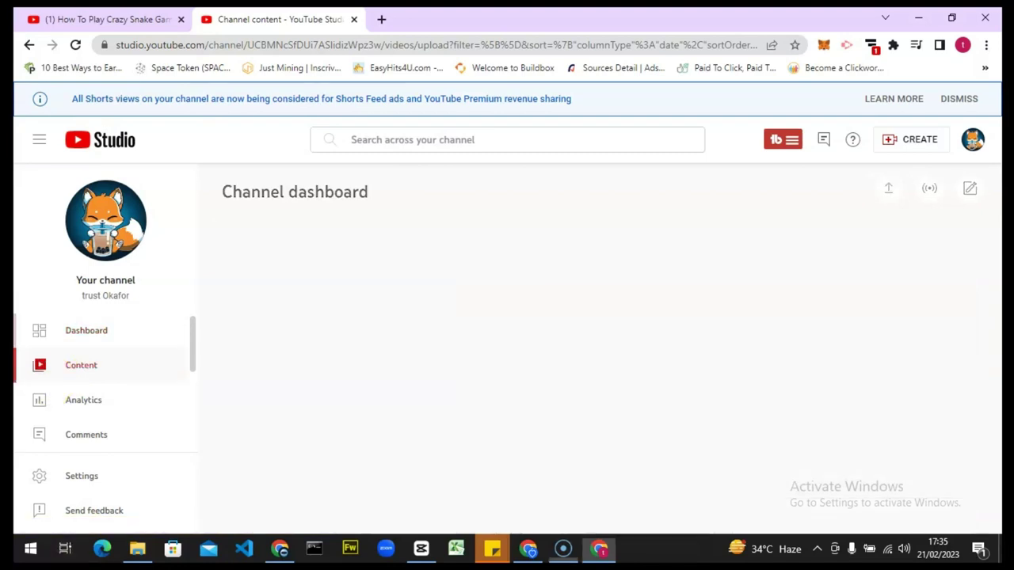
{"action": "left_click", "coordinate": [359, 367]}
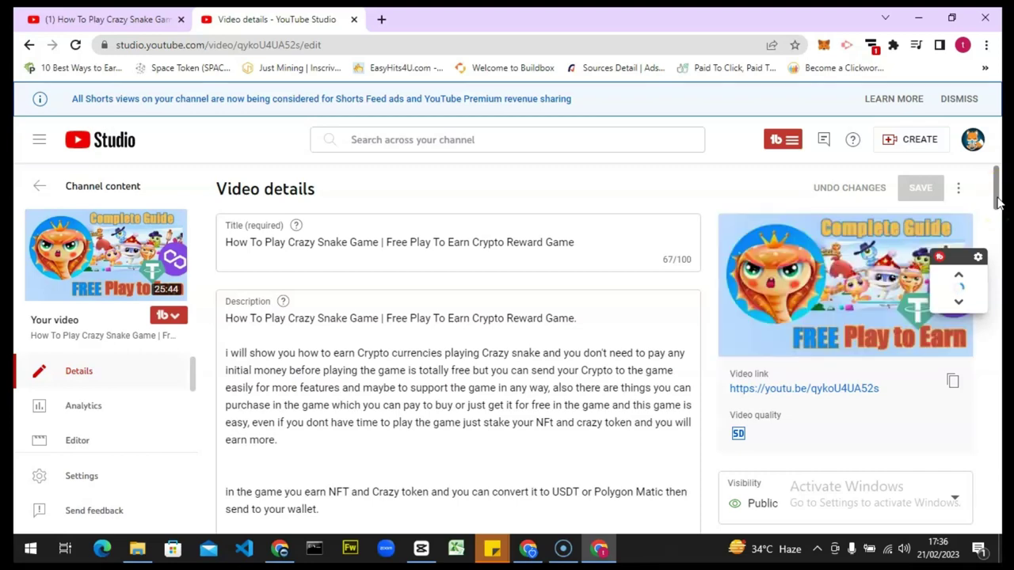
{"action": "scroll", "coordinate": [998, 202], "scroll_direction": "down", "scroll_amount": 2}
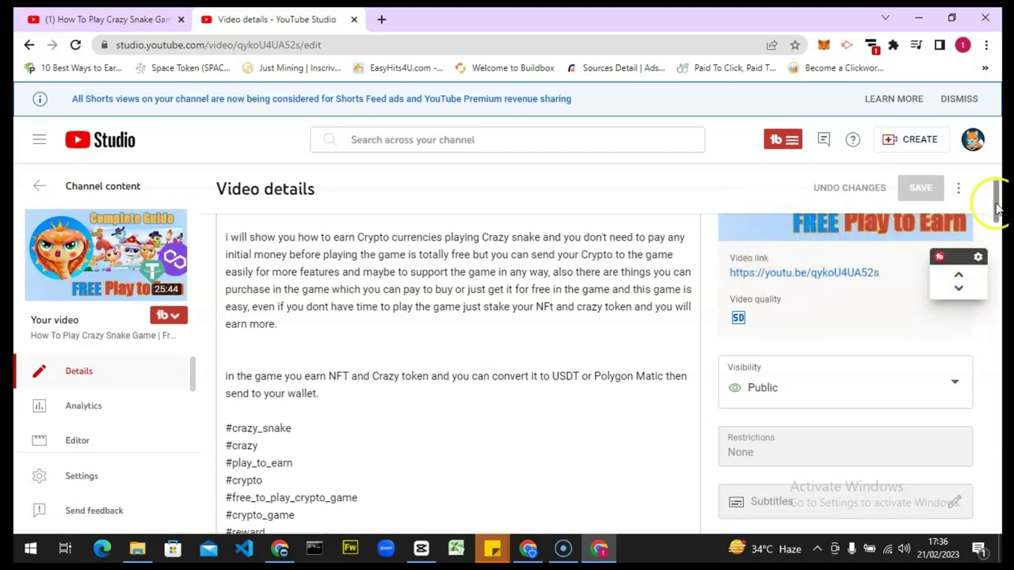
{"action": "scroll", "coordinate": [996, 210], "scroll_direction": "down", "scroll_amount": 1}
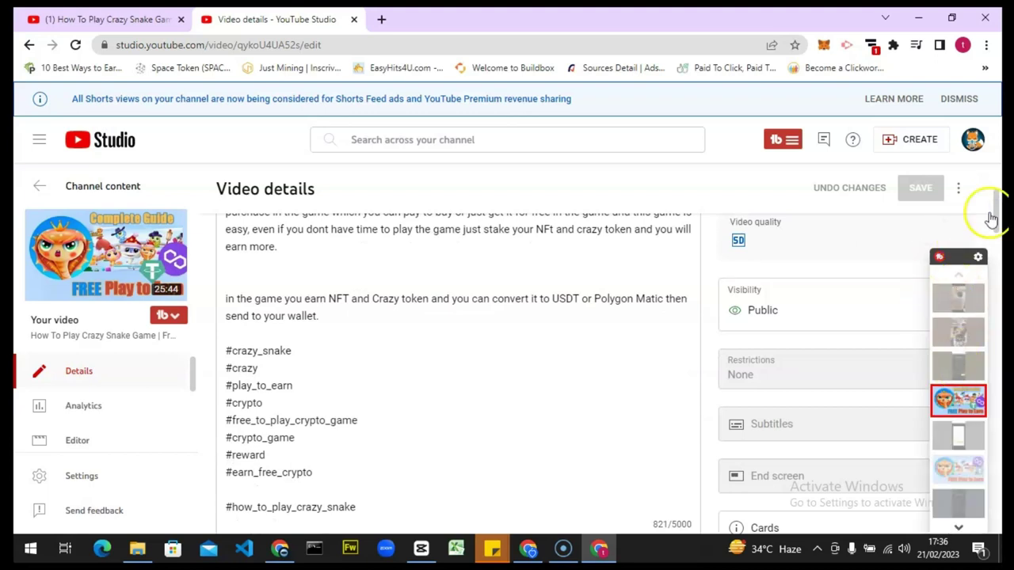
{"action": "scroll", "coordinate": [997, 222], "scroll_direction": "down", "scroll_amount": 2}
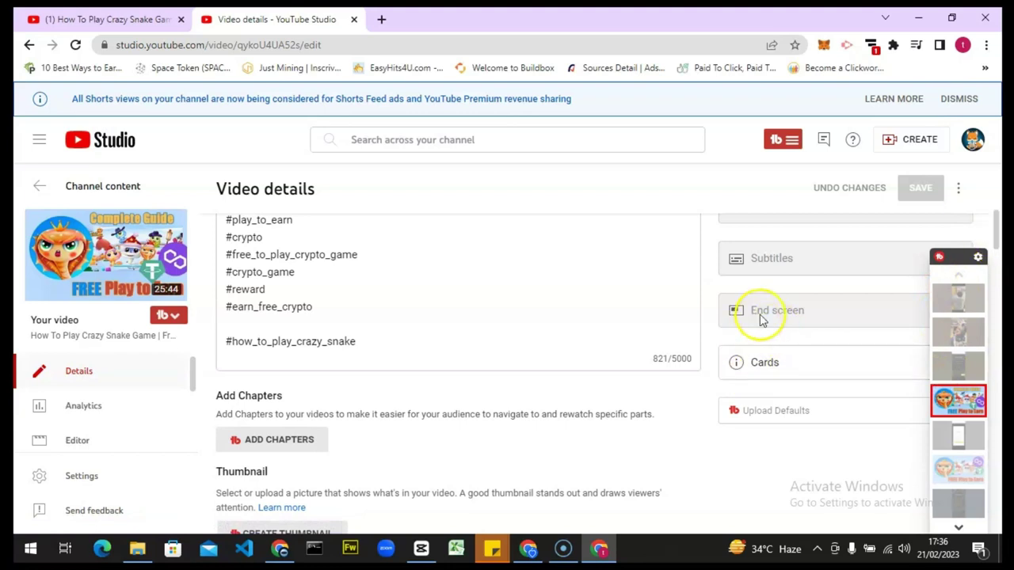
{"action": "mouse_move", "coordinate": [762, 318]}
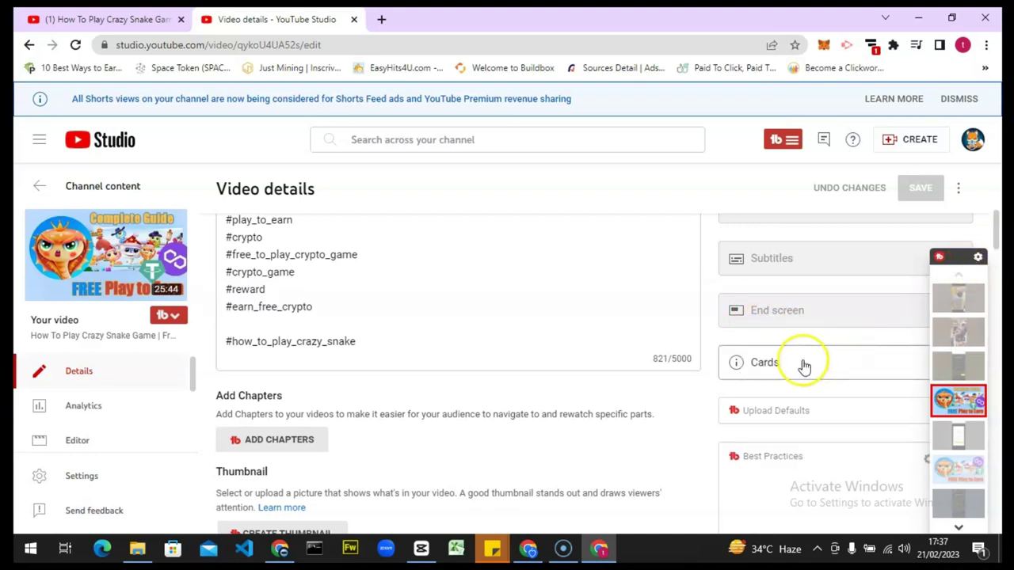
{"action": "left_click", "coordinate": [797, 363]}
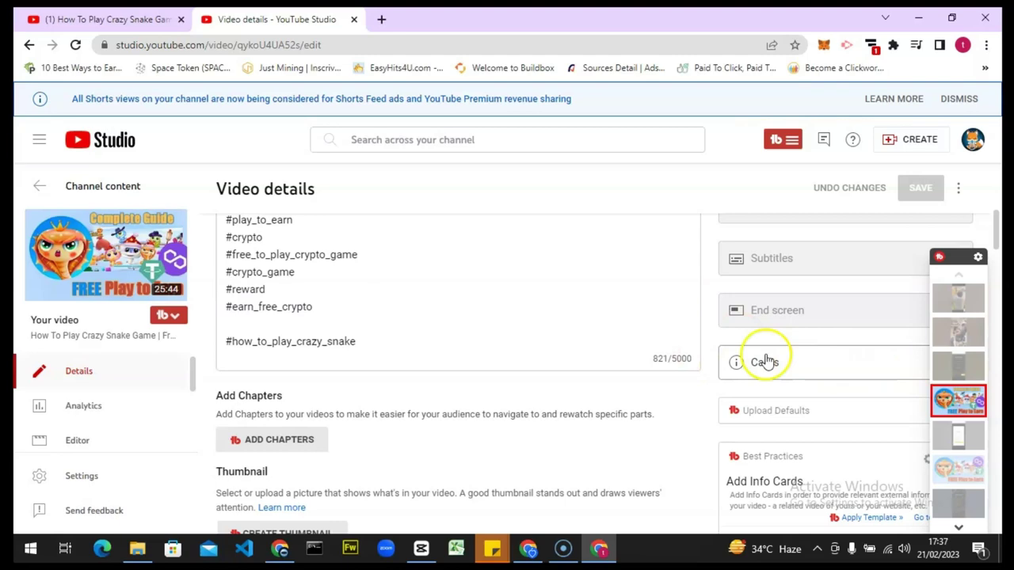
{"action": "left_click", "coordinate": [765, 360]}
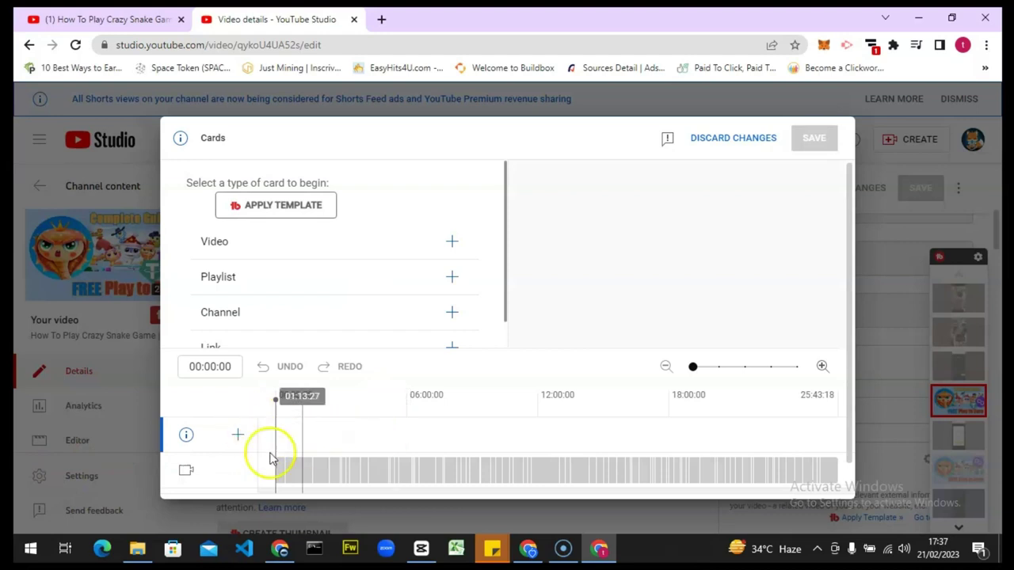
Add a video card at 01:33:19 linking to "How to Swap Wax To Wombat token in Wombplay"
{"action": "left_click", "coordinate": [312, 448]}
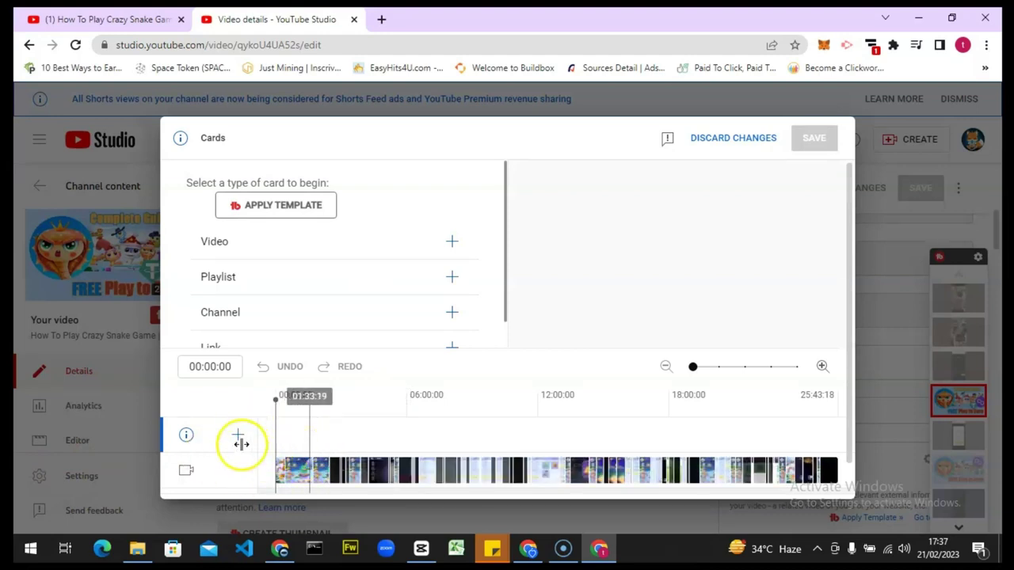
{"action": "left_click", "coordinate": [238, 438]}
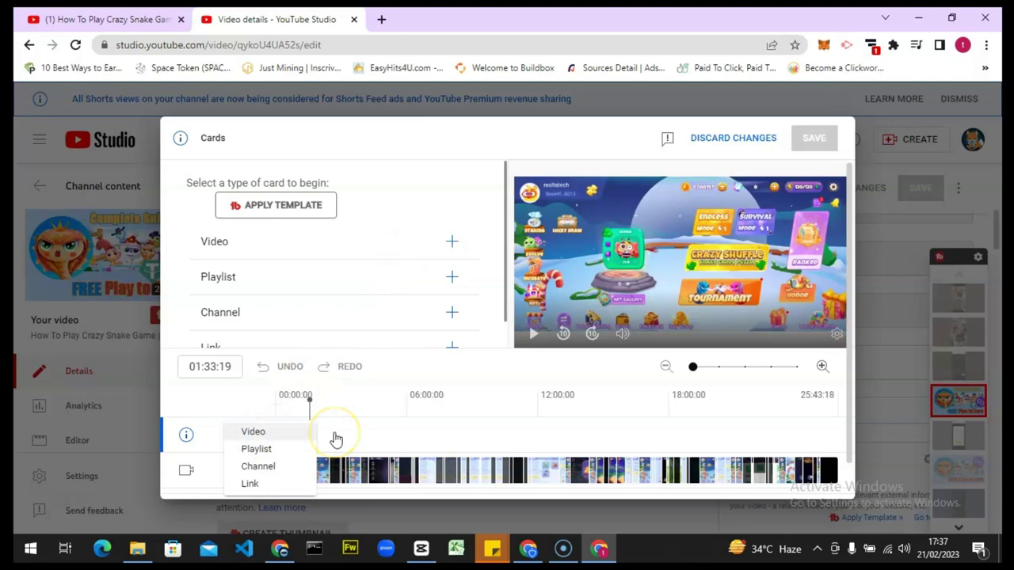
{"action": "left_click", "coordinate": [260, 435]}
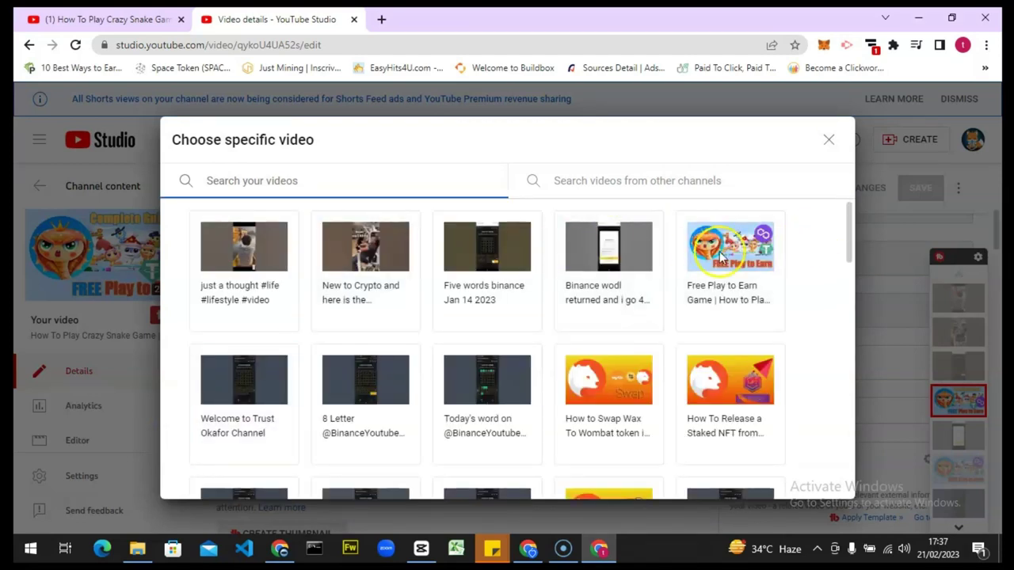
{"action": "left_click", "coordinate": [602, 382]}
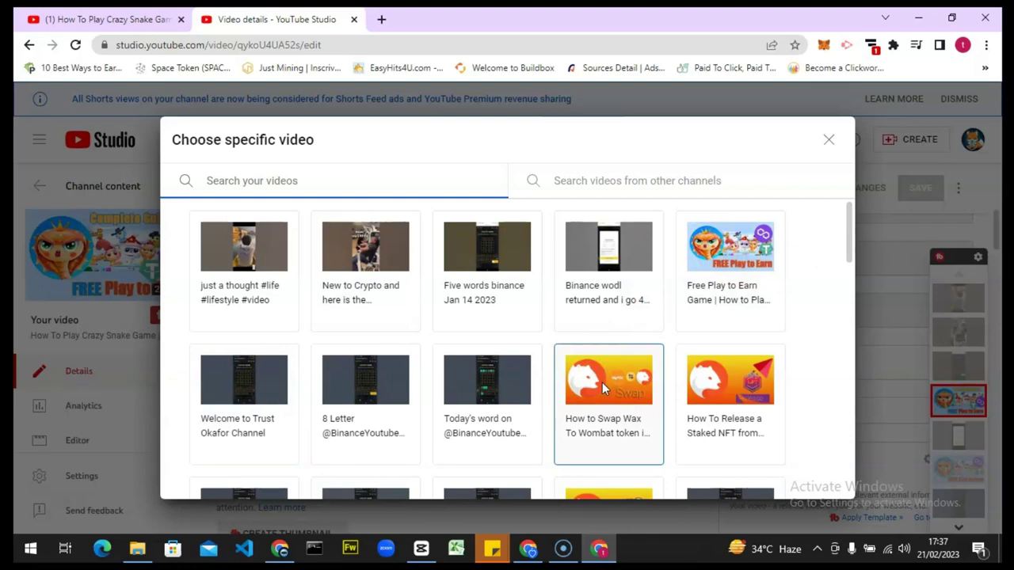
{"action": "left_click", "coordinate": [602, 382]}
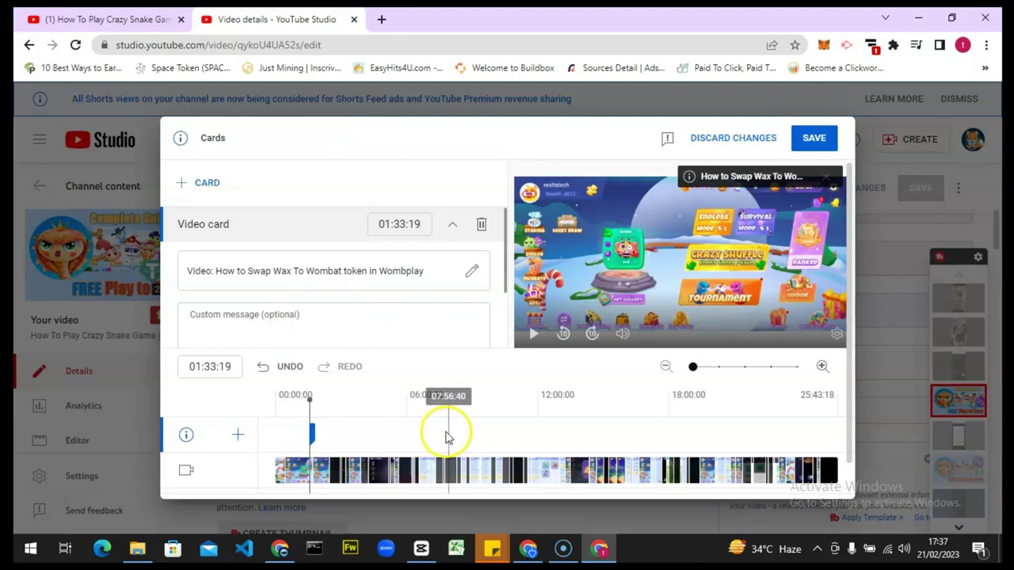
Add four more video cards spread along the timeline, including at 05:59:28, 10:25:37 and 15:37:28, and save the cards
{"action": "left_click", "coordinate": [407, 436]}
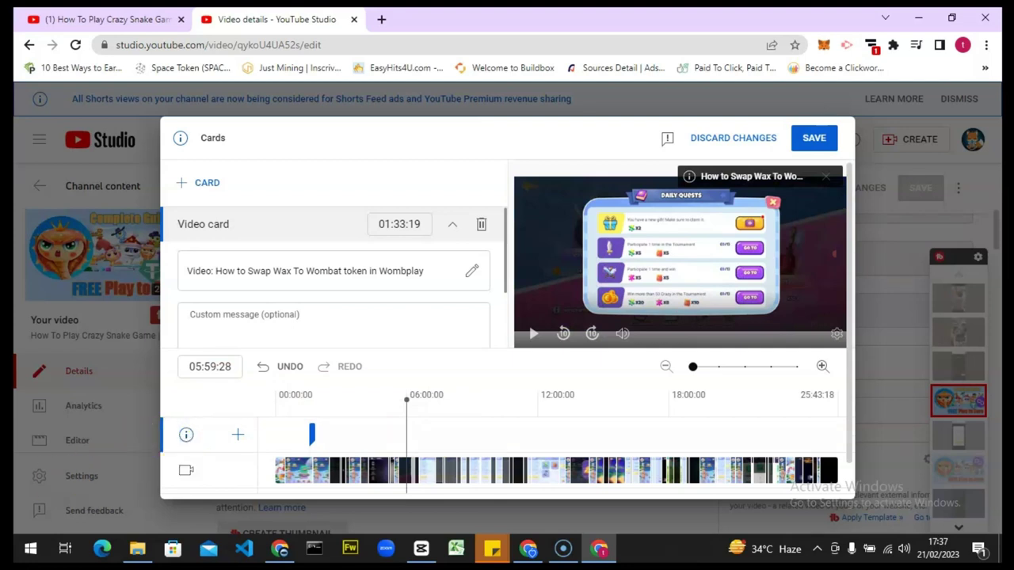
{"action": "left_click", "coordinate": [813, 143]}
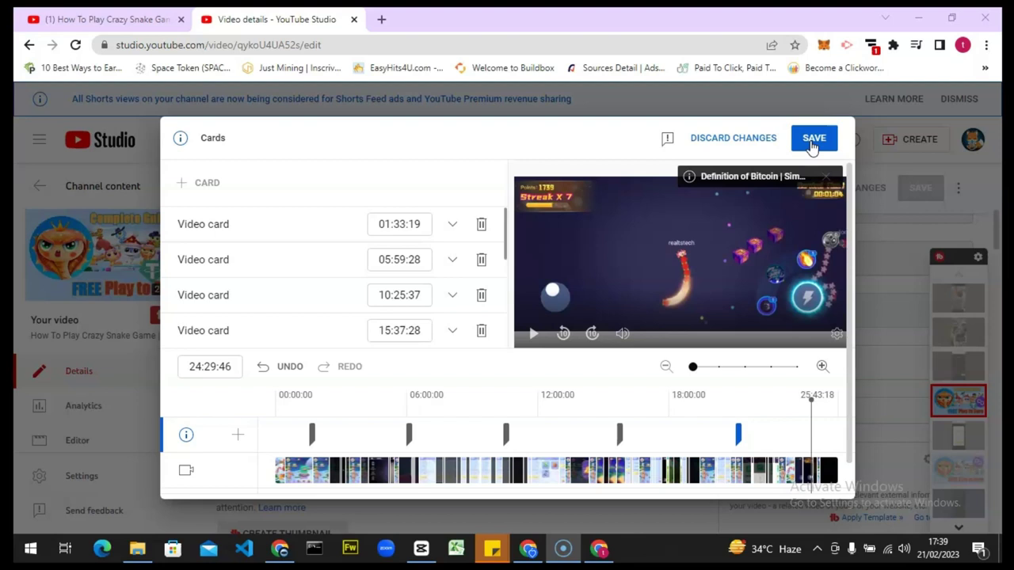
{"action": "left_click", "coordinate": [813, 144]}
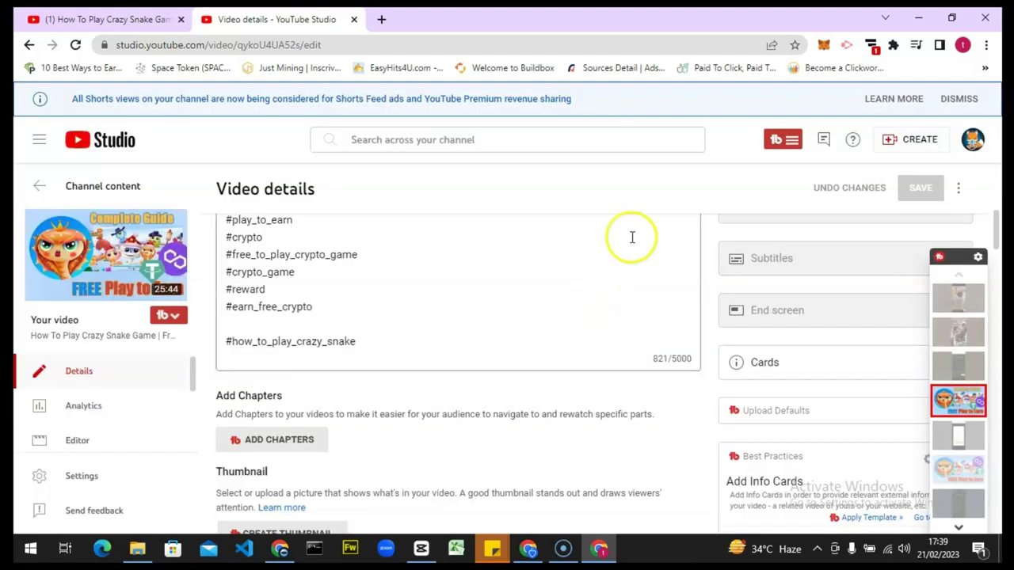
Add the TubeBuddy recommended tags "crazy snake", "play to earn" and "nft games" to the video
{"action": "left_click_drag", "start_coordinate": [995, 220], "coordinate": [996, 243]}
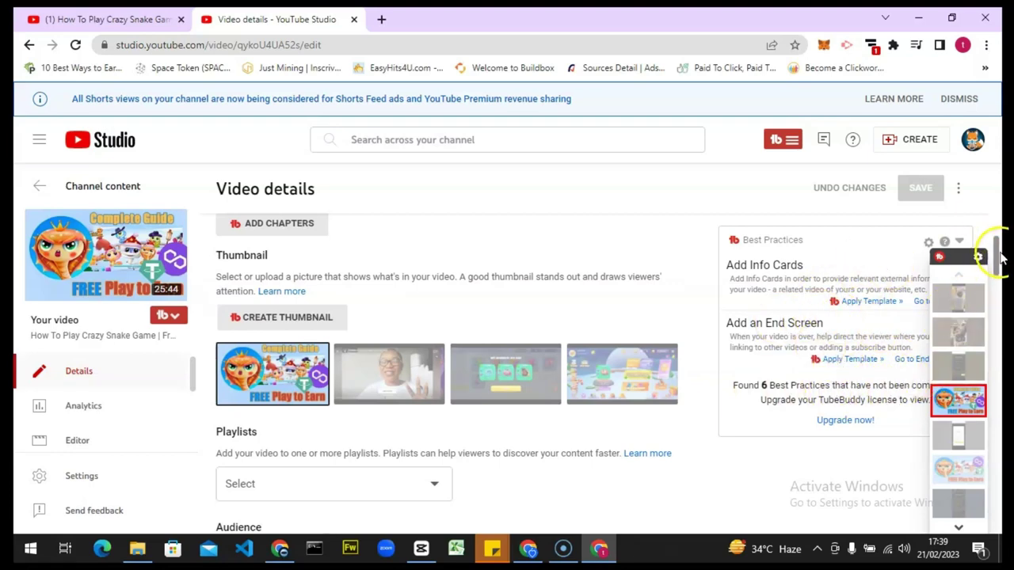
{"action": "left_click_drag", "start_coordinate": [1000, 255], "coordinate": [1000, 354]}
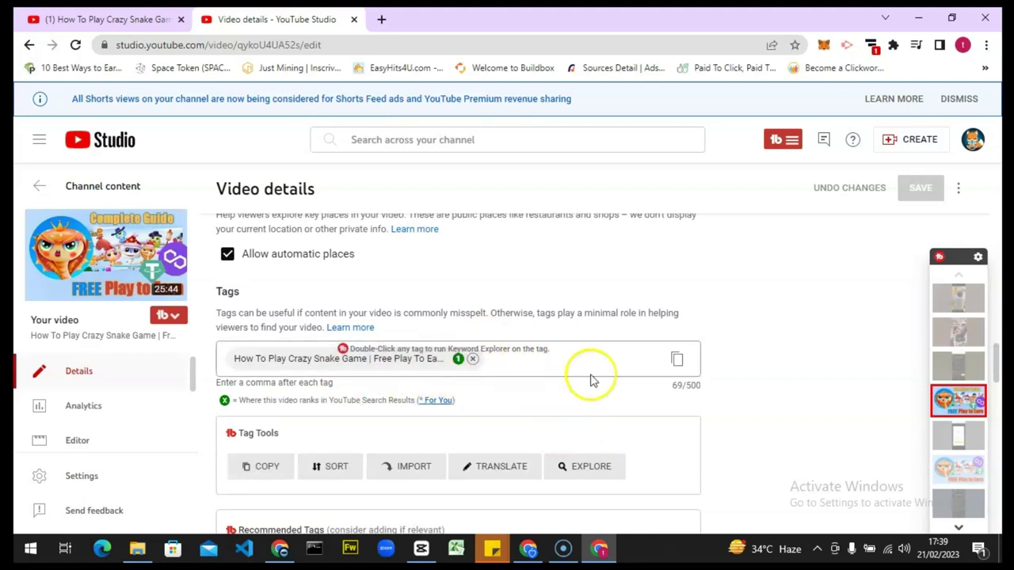
{"action": "left_click_drag", "start_coordinate": [999, 362], "coordinate": [1002, 396]}
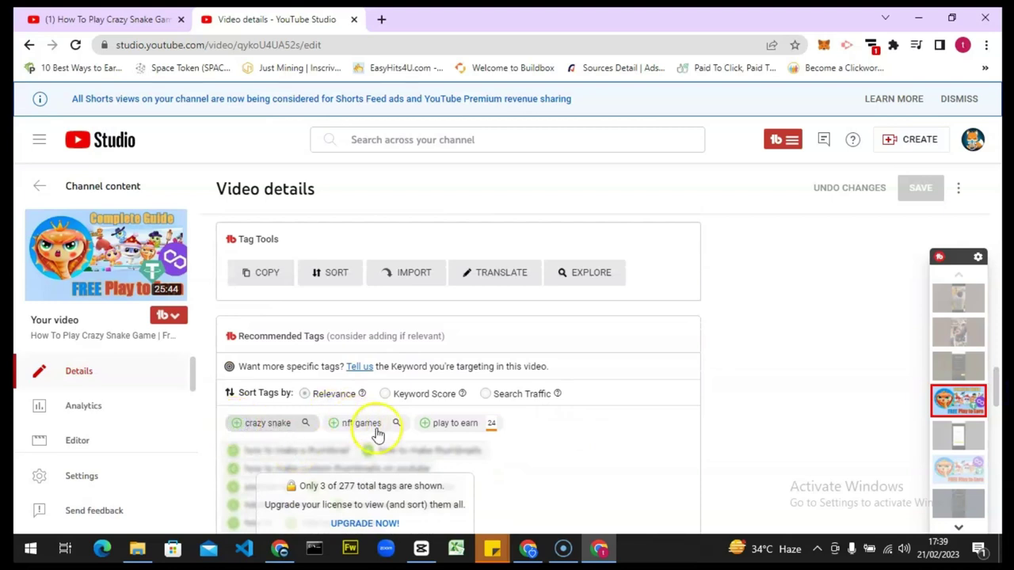
{"action": "left_click", "coordinate": [335, 426]}
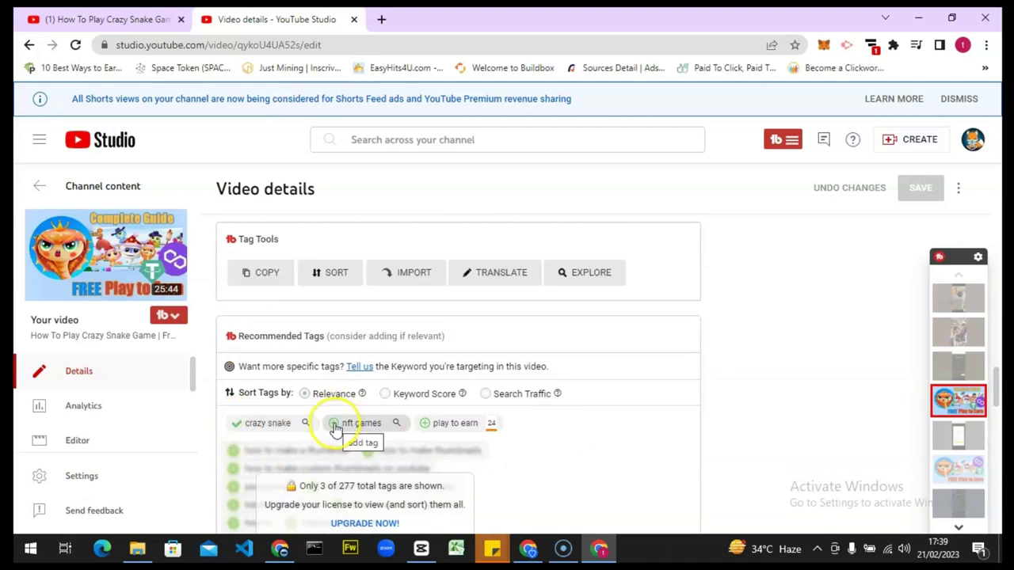
{"action": "left_click", "coordinate": [336, 426]}
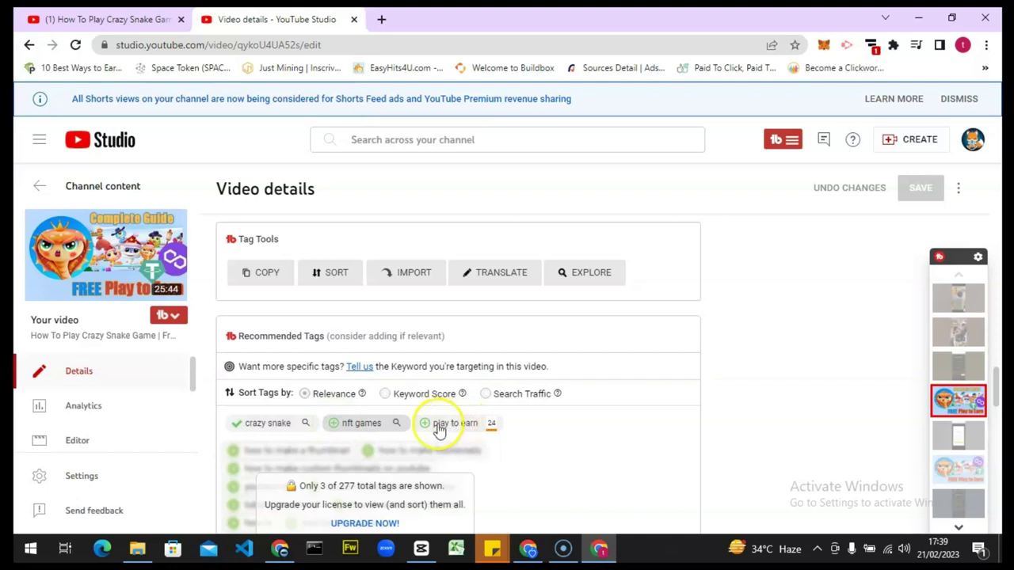
{"action": "left_click", "coordinate": [428, 426]}
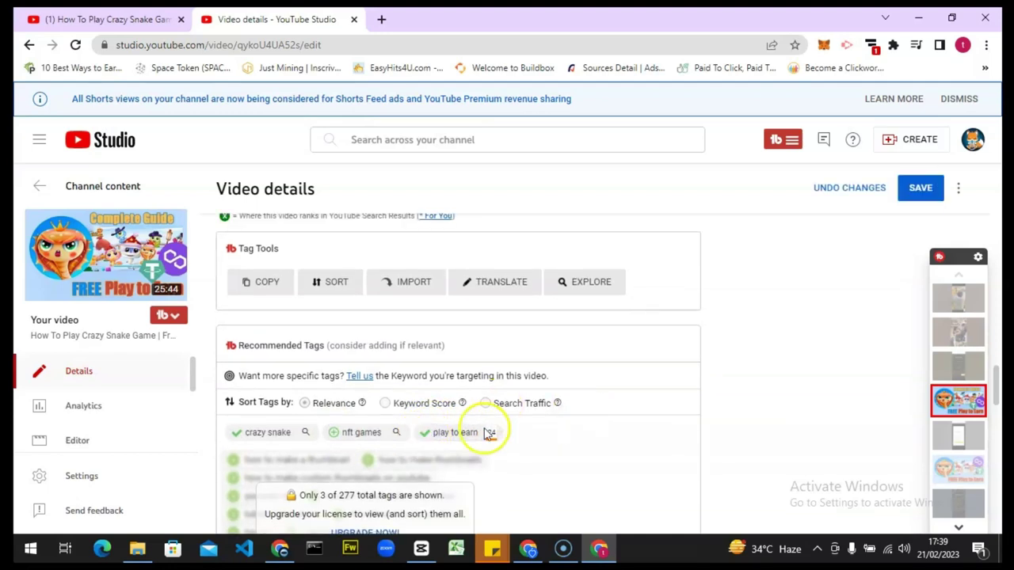
{"action": "left_click", "coordinate": [339, 435]}
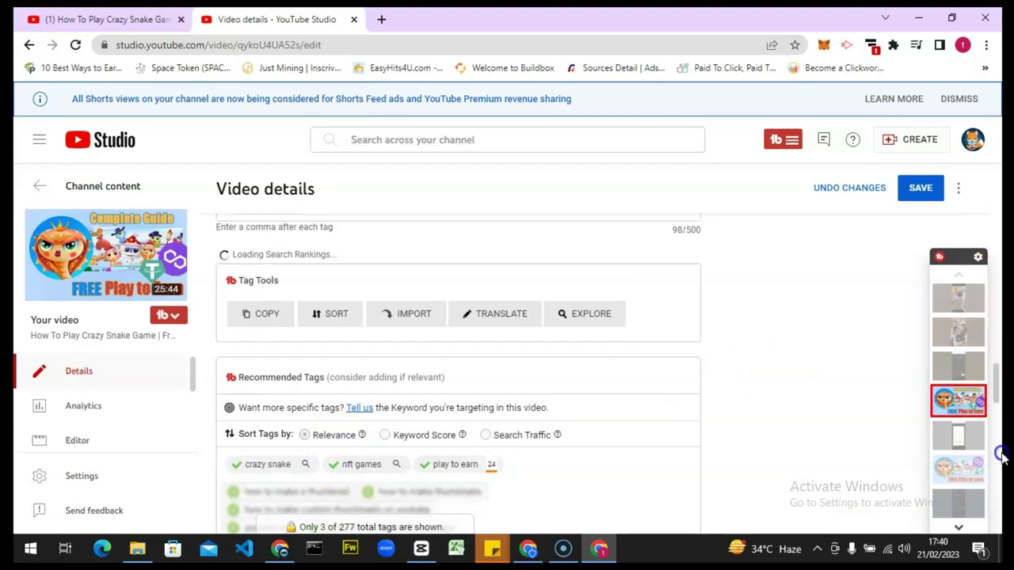
Put the video in a new public playlist titled "Crypto Play to Earn" and save the video details
{"action": "scroll", "coordinate": [1002, 447], "scroll_direction": "down", "scroll_amount": 5}
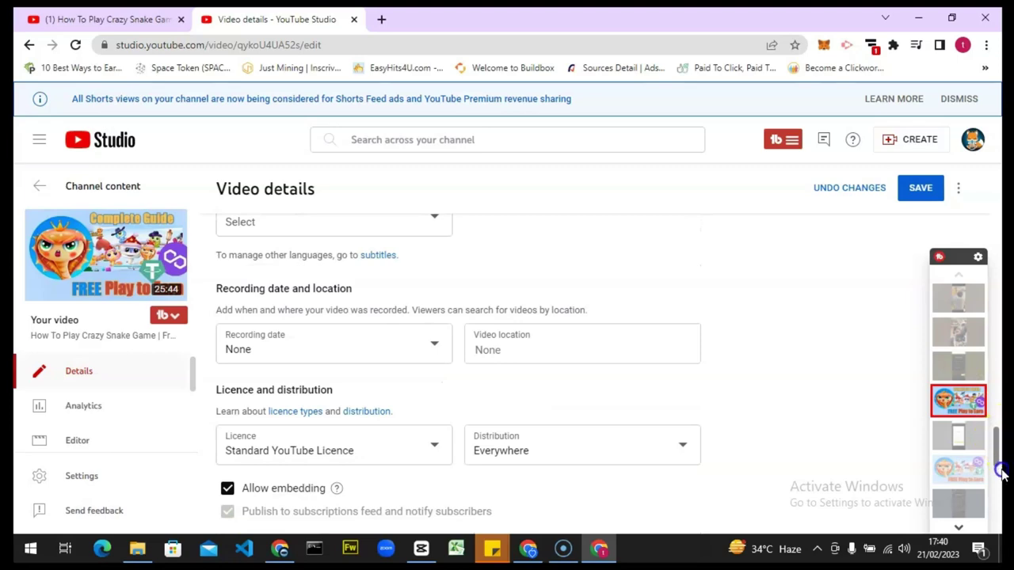
{"action": "left_click_drag", "start_coordinate": [1002, 473], "coordinate": [998, 240]}
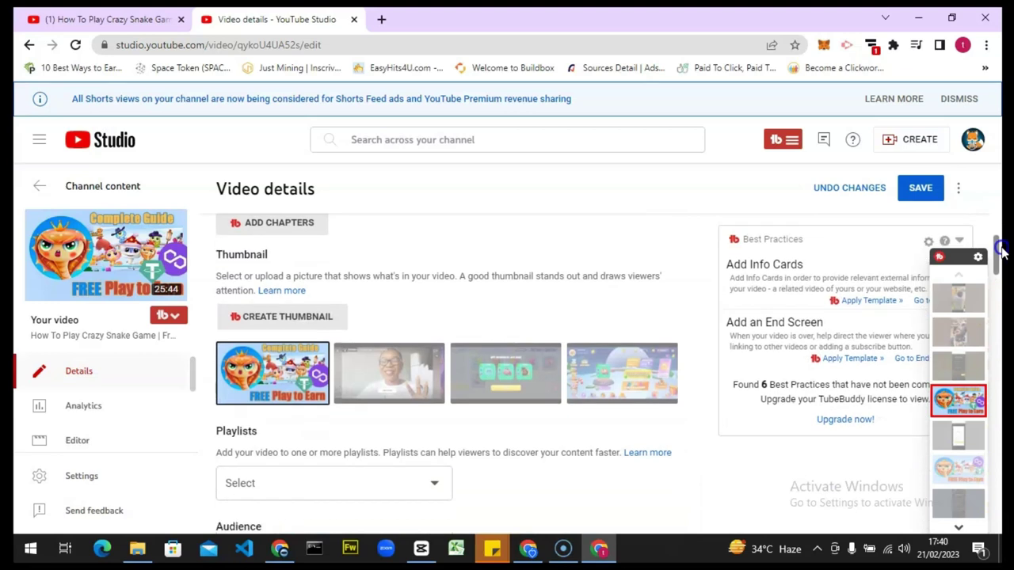
{"action": "left_click", "coordinate": [325, 487]}
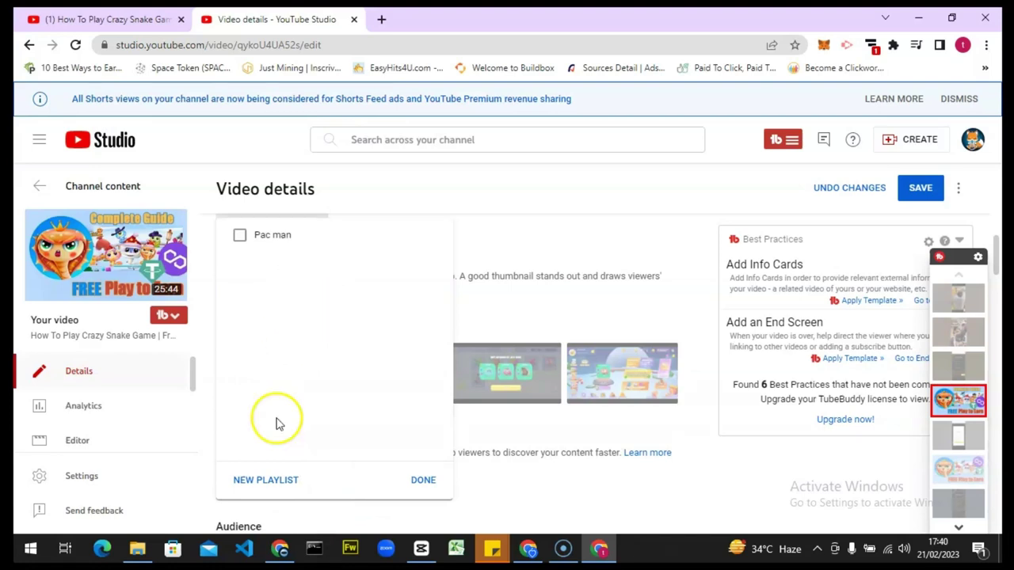
{"action": "left_click", "coordinate": [263, 481]}
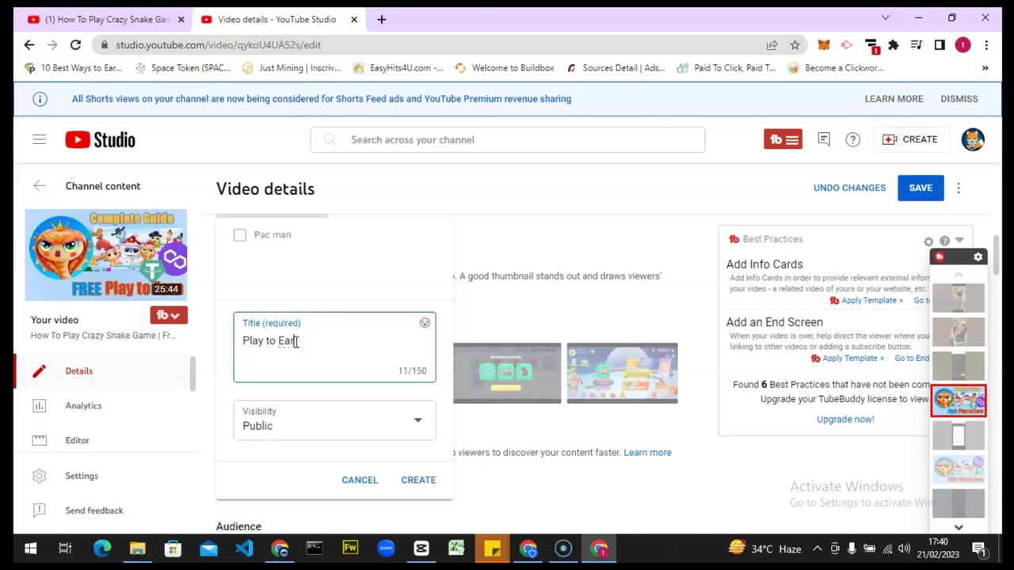
{"action": "left_click", "coordinate": [244, 340]}
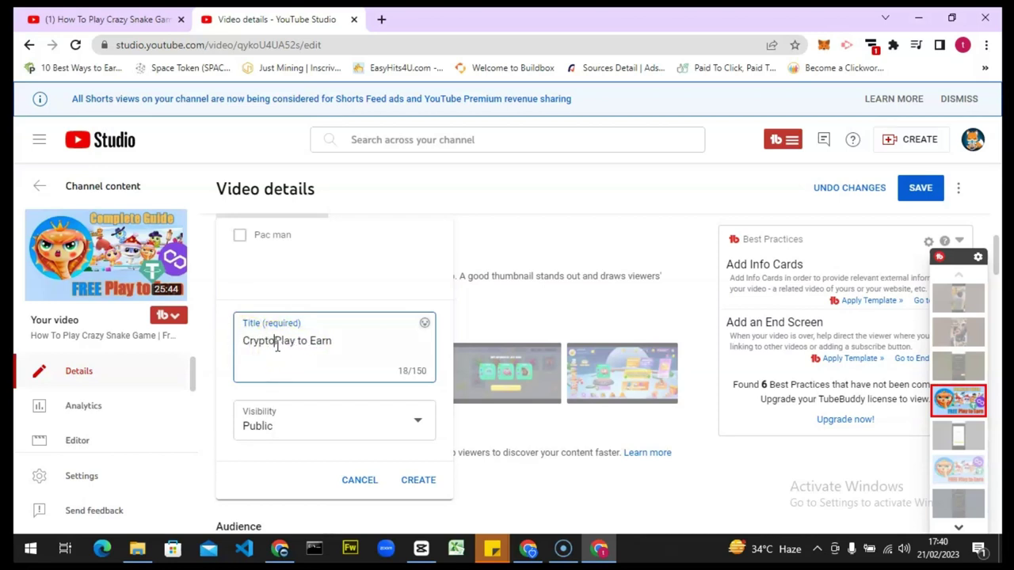
{"action": "left_click", "coordinate": [414, 482]}
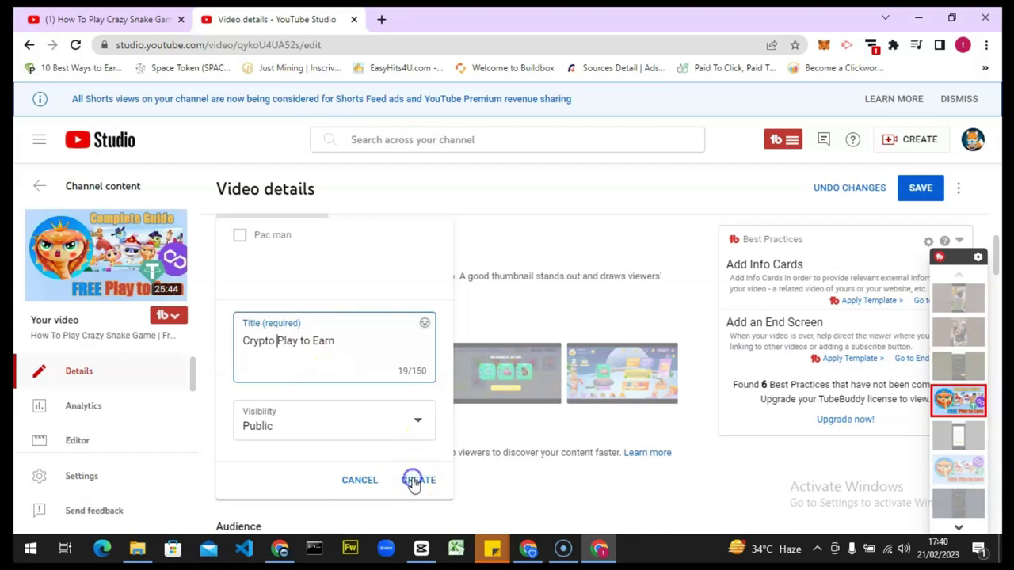
{"action": "left_click", "coordinate": [413, 483]}
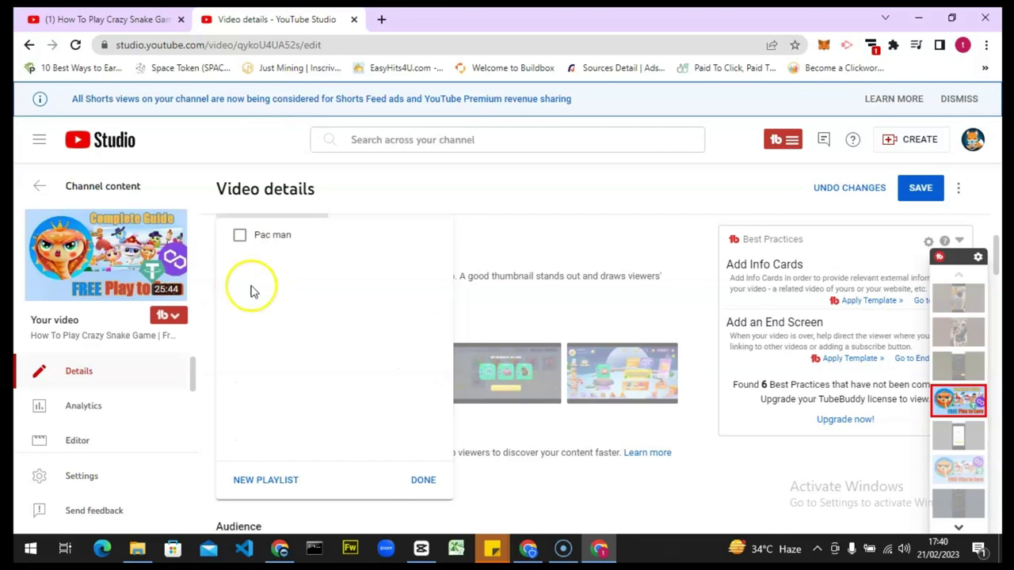
{"action": "left_click", "coordinate": [423, 482]}
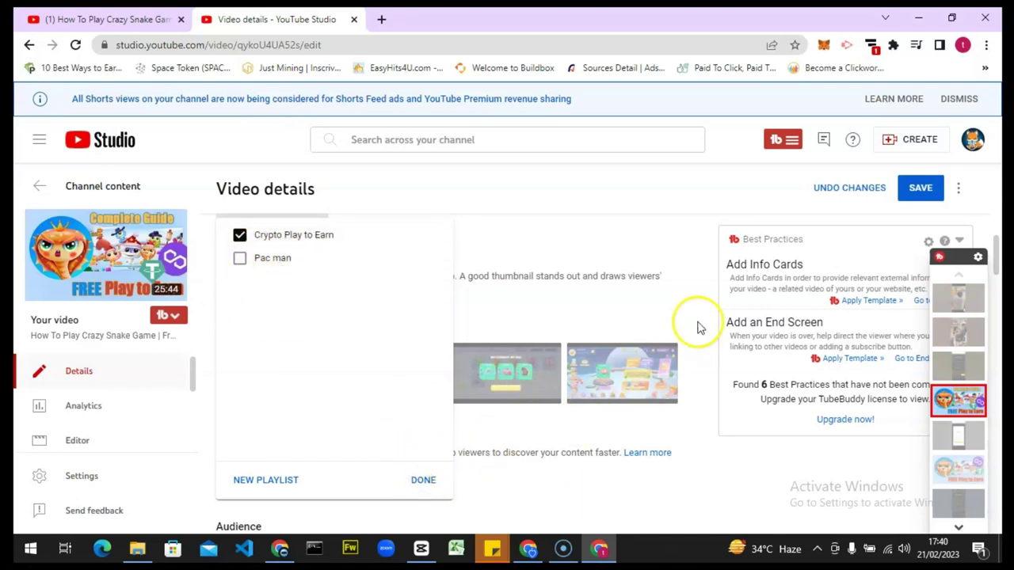
{"action": "left_click", "coordinate": [420, 482]}
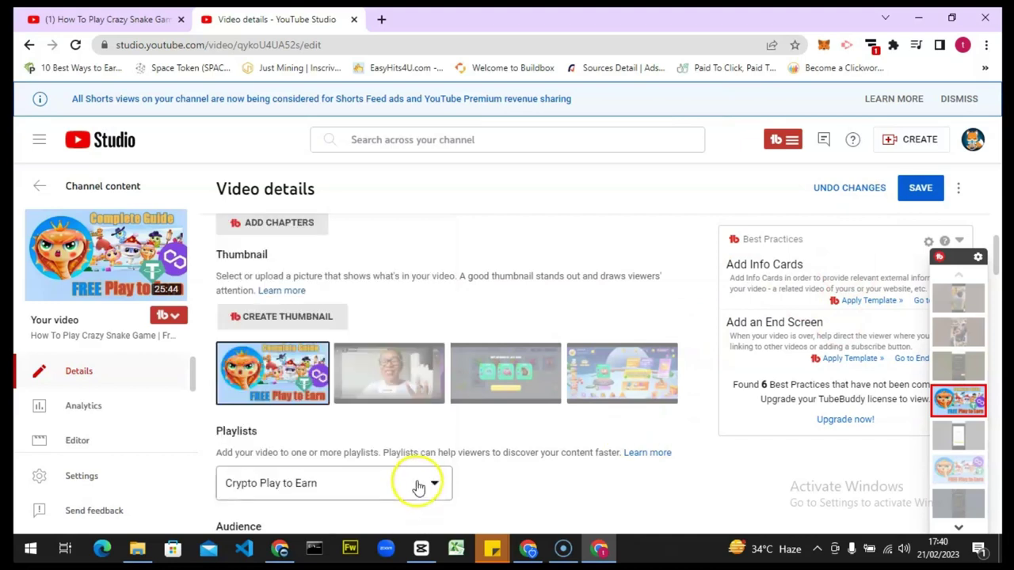
{"action": "left_click", "coordinate": [922, 190]}
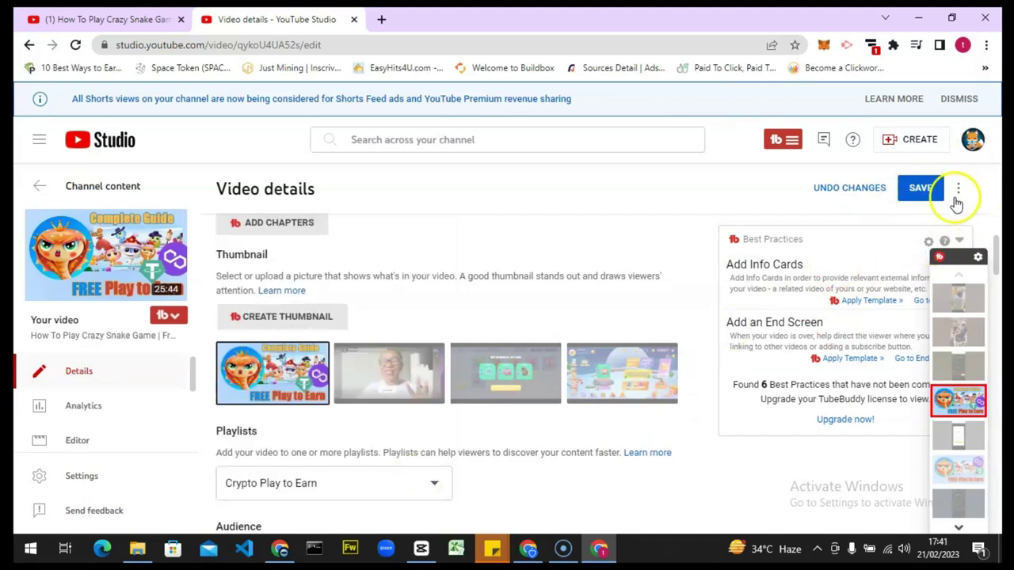
{"action": "left_click", "coordinate": [931, 196]}
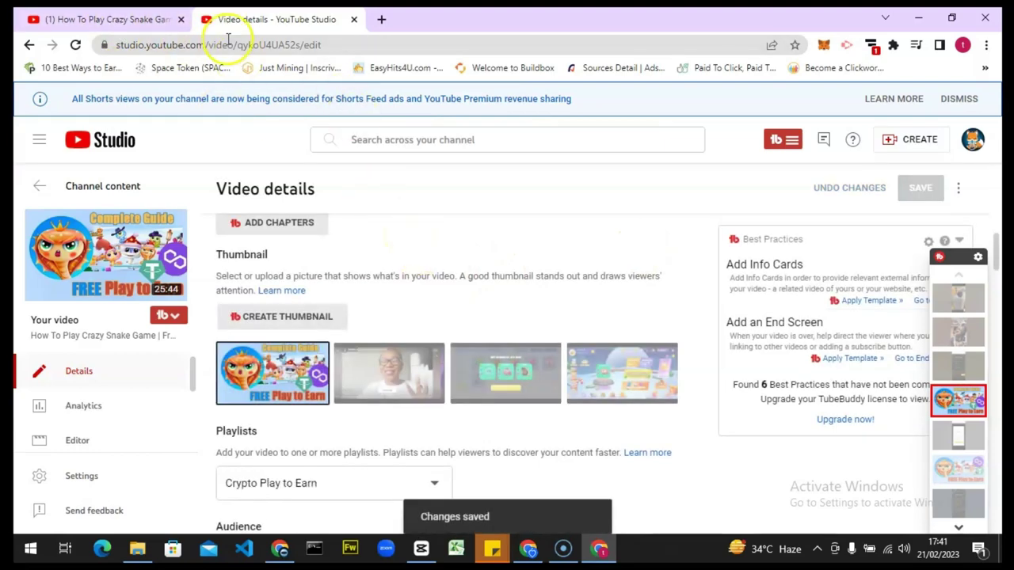
Reload the Crazy Snake video's watch page and review its SEO score, Best Practices checklist and tags in Videolytics
{"action": "left_click", "coordinate": [94, 17]}
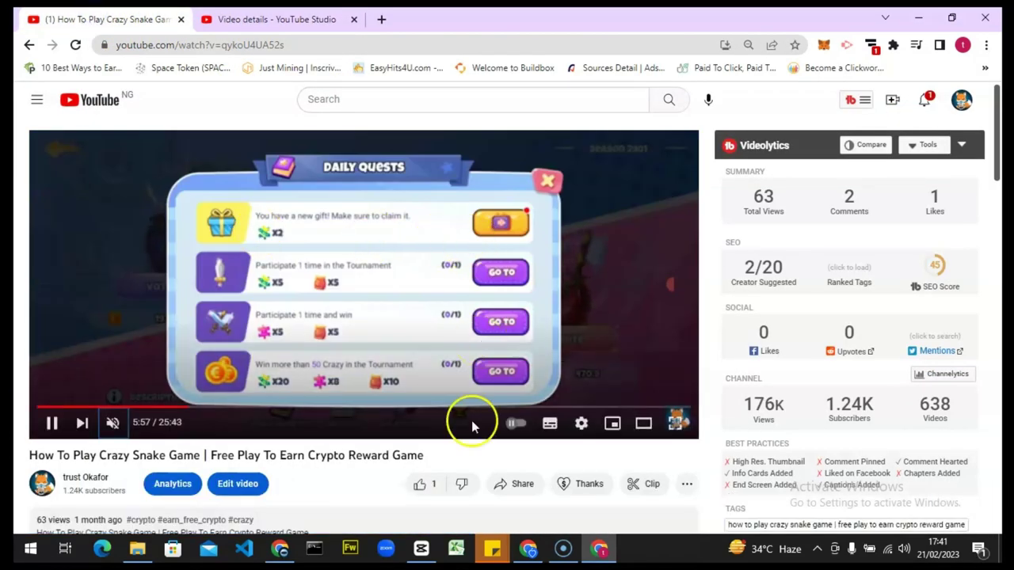
{"action": "key", "text": "F5"}
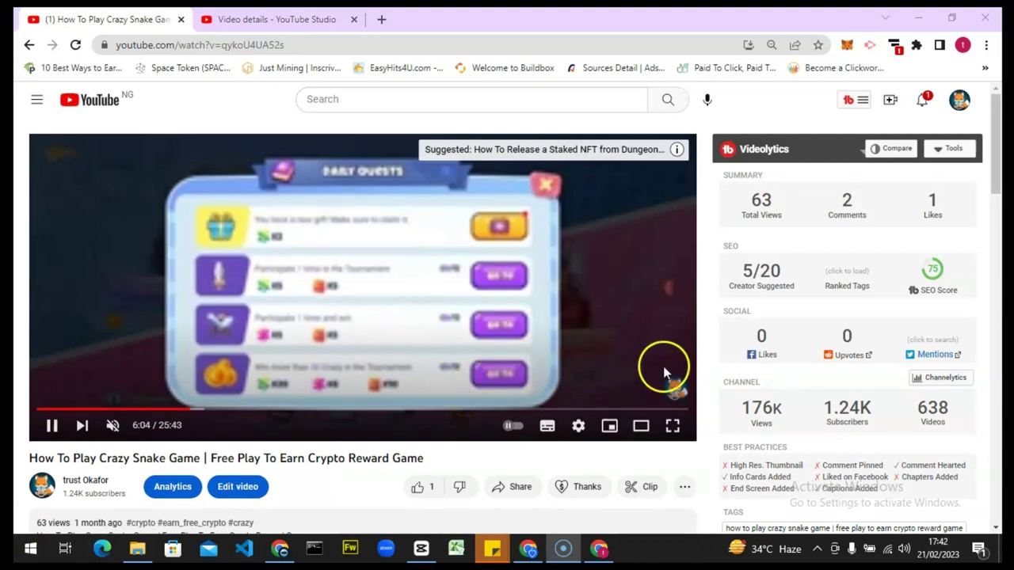
{"action": "mouse_move", "coordinate": [933, 270]}
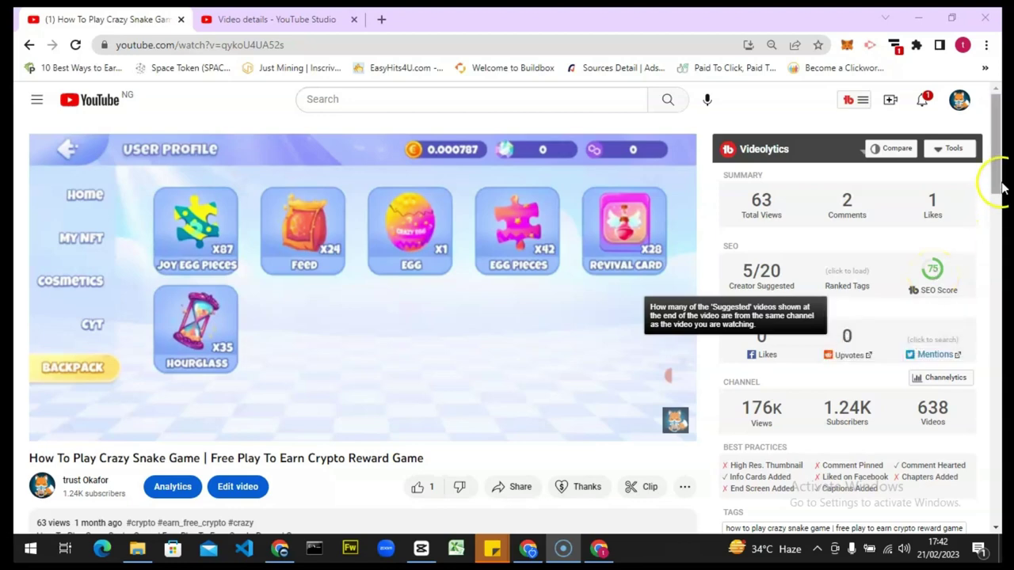
{"action": "left_click_drag", "start_coordinate": [1000, 166], "coordinate": [1000, 220]}
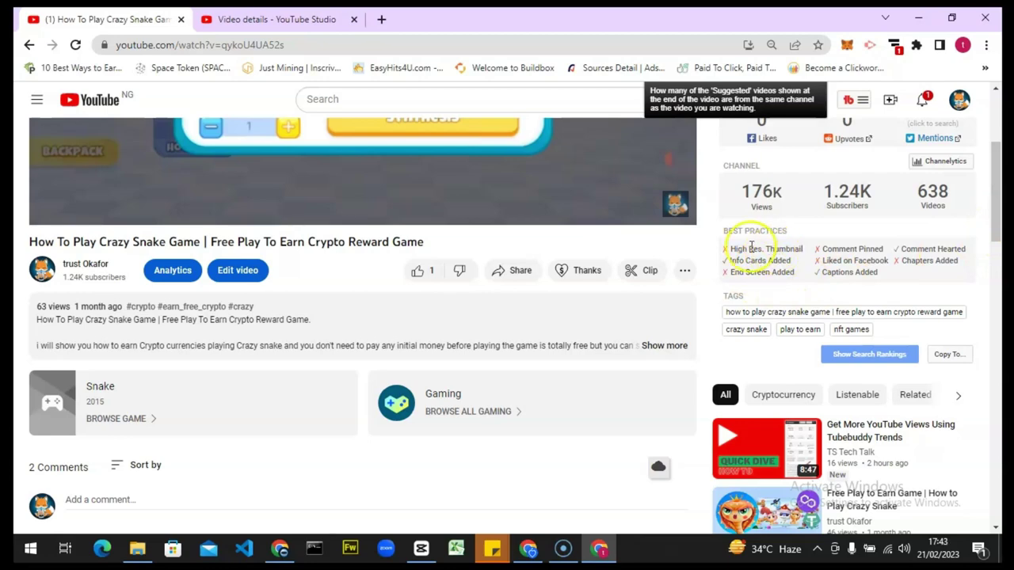
Pin the viewer comment about not having daily login on an android phone, and return to the video's details in YouTube Studio
{"action": "left_click_drag", "start_coordinate": [996, 193], "coordinate": [996, 251]}
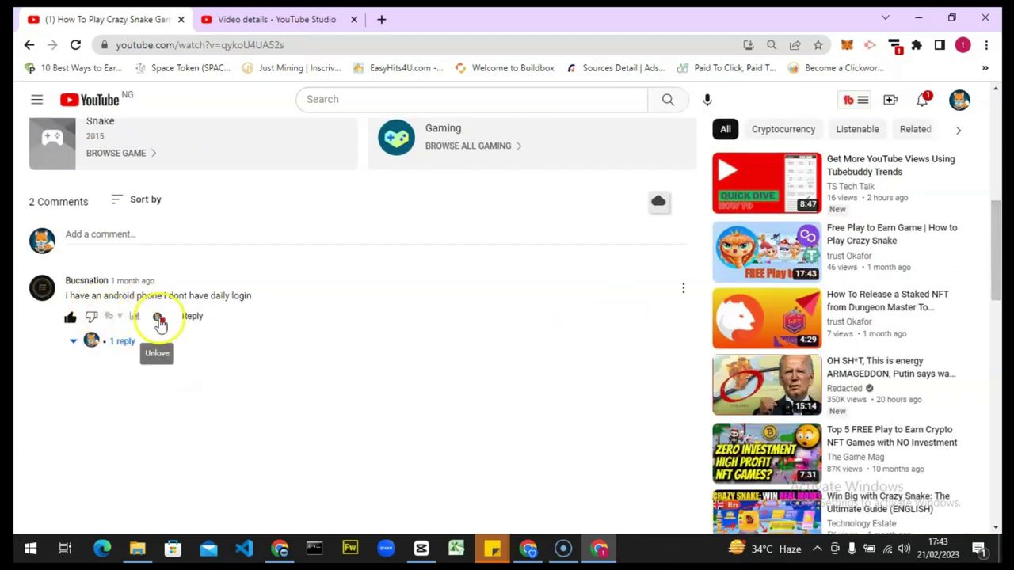
{"action": "left_click", "coordinate": [685, 290]}
{"action": "left_click", "coordinate": [695, 319]}
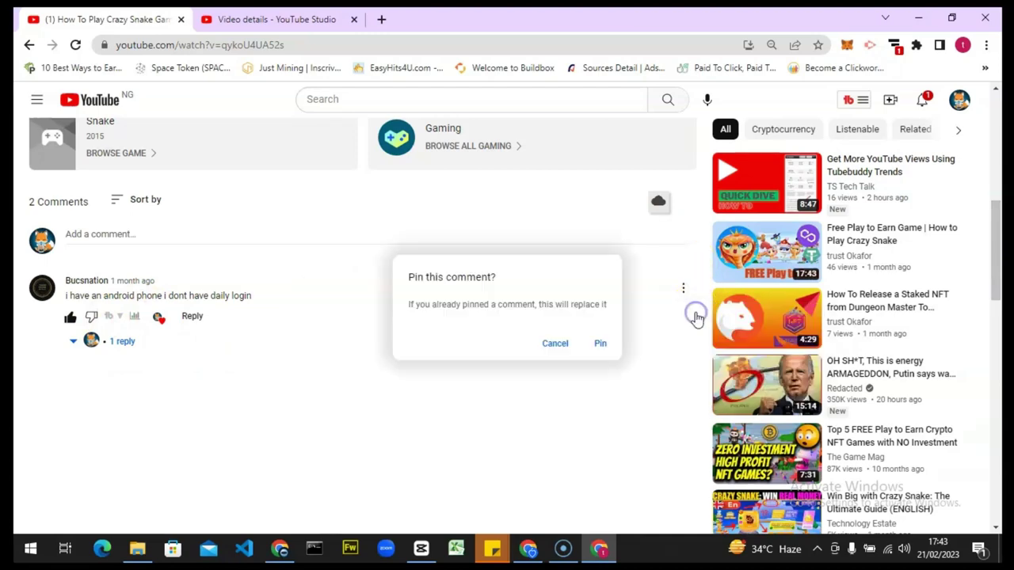
{"action": "left_click", "coordinate": [601, 344]}
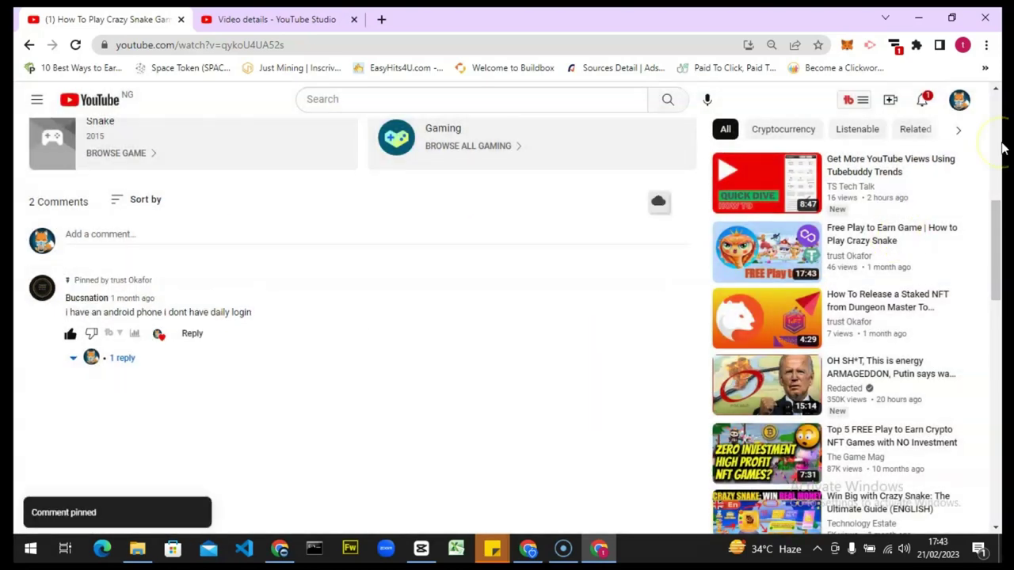
{"action": "scroll", "coordinate": [1002, 148], "scroll_direction": "up", "scroll_amount": 5}
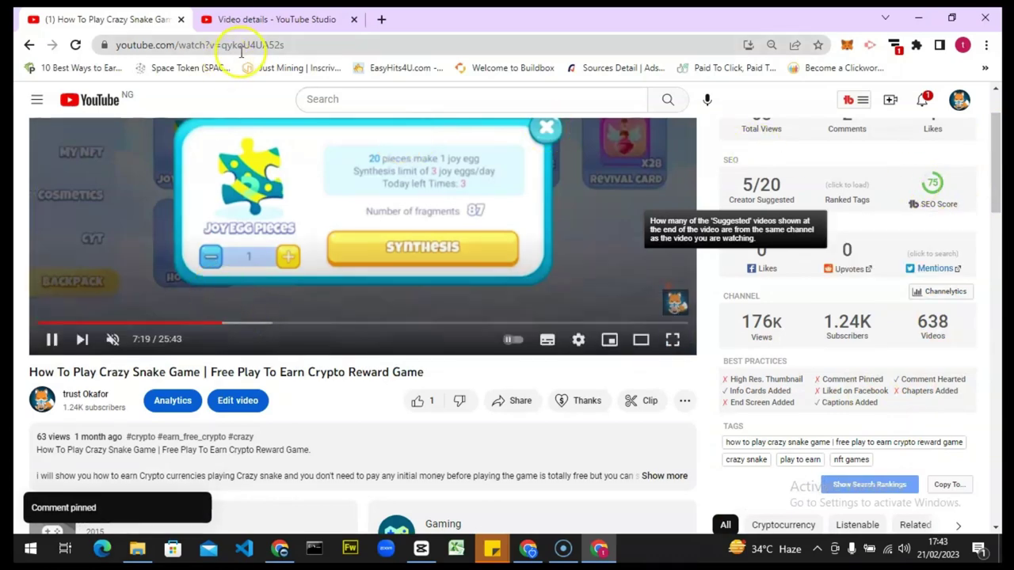
{"action": "left_click", "coordinate": [261, 11]}
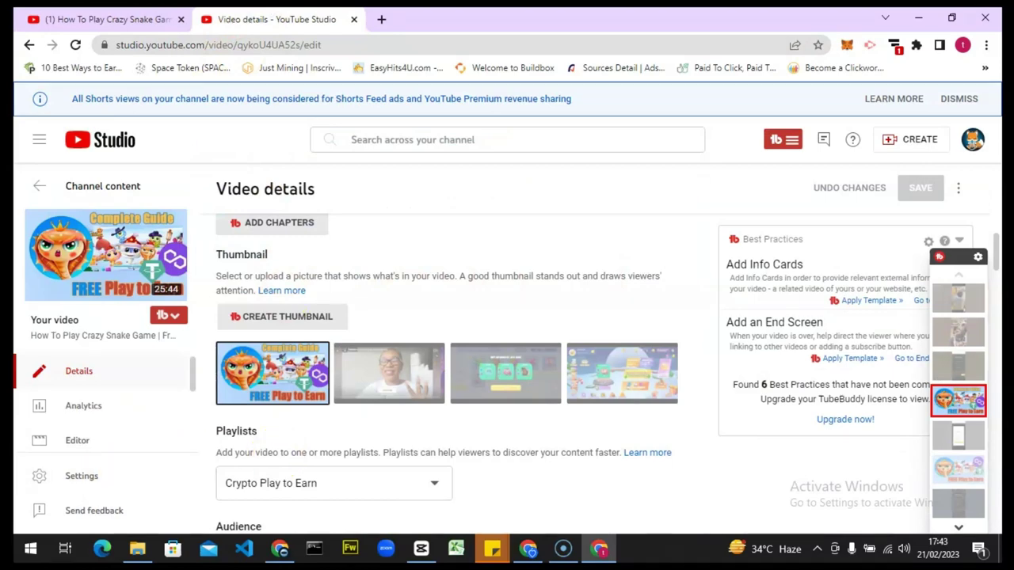
Examine the SEO score and Best Practices on the Crazy Snake watch page, and return to the video's description in YouTube Studio
{"action": "left_click", "coordinate": [146, 19]}
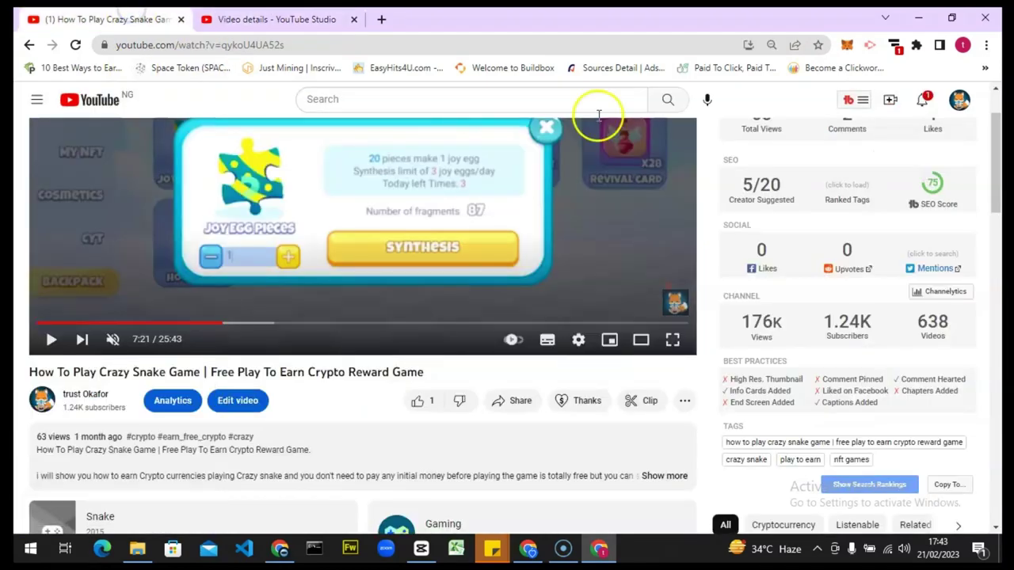
{"action": "mouse_move", "coordinate": [933, 184]}
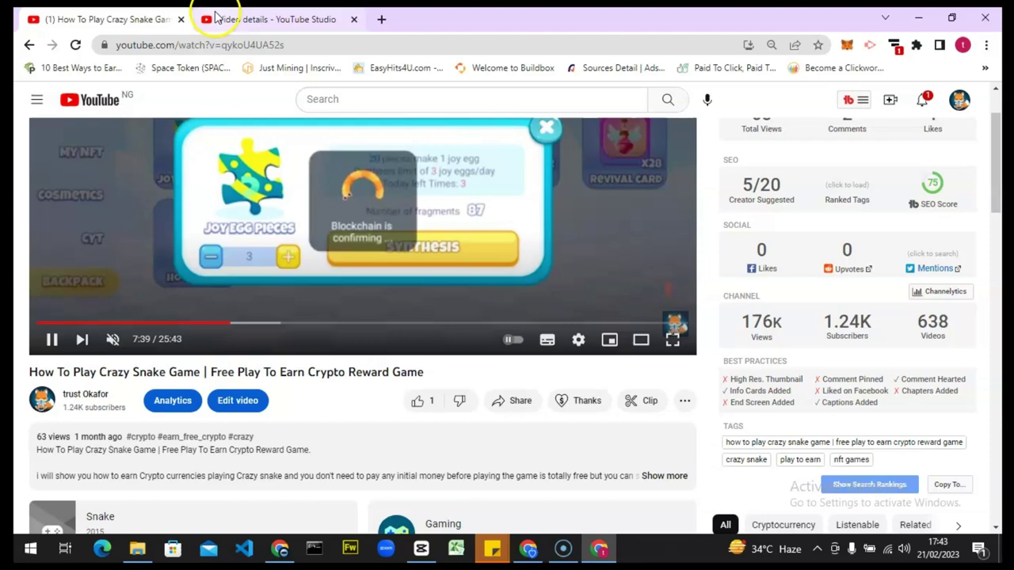
{"action": "left_click", "coordinate": [230, 19]}
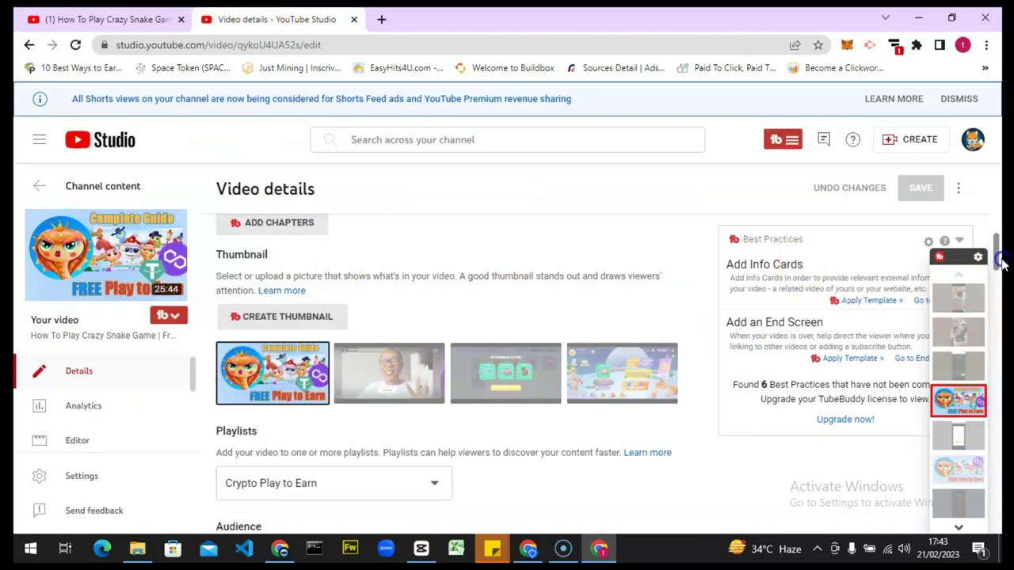
{"action": "left_click_drag", "start_coordinate": [1002, 265], "coordinate": [1002, 222]}
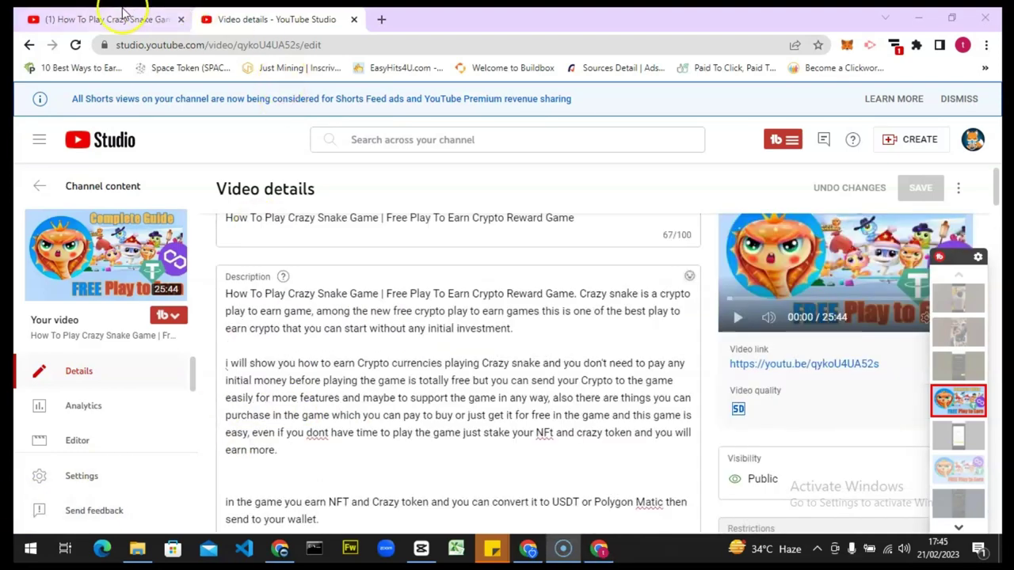
Go back to the Crazy Snake video's watch page and inspect the TubeBuddy SEO score breakdown in Videolytics
{"action": "left_click", "coordinate": [111, 17]}
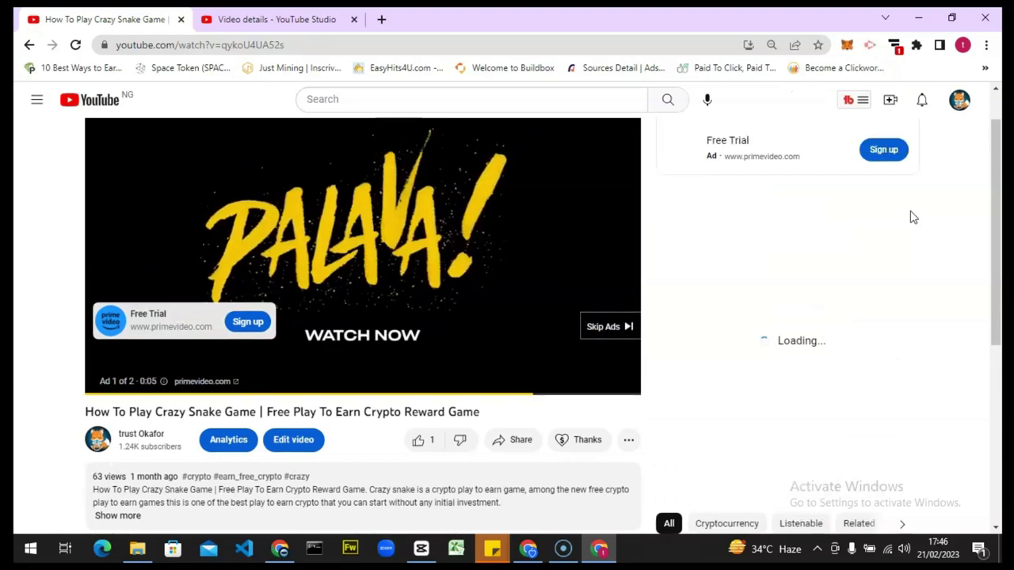
{"action": "left_click", "coordinate": [828, 242]}
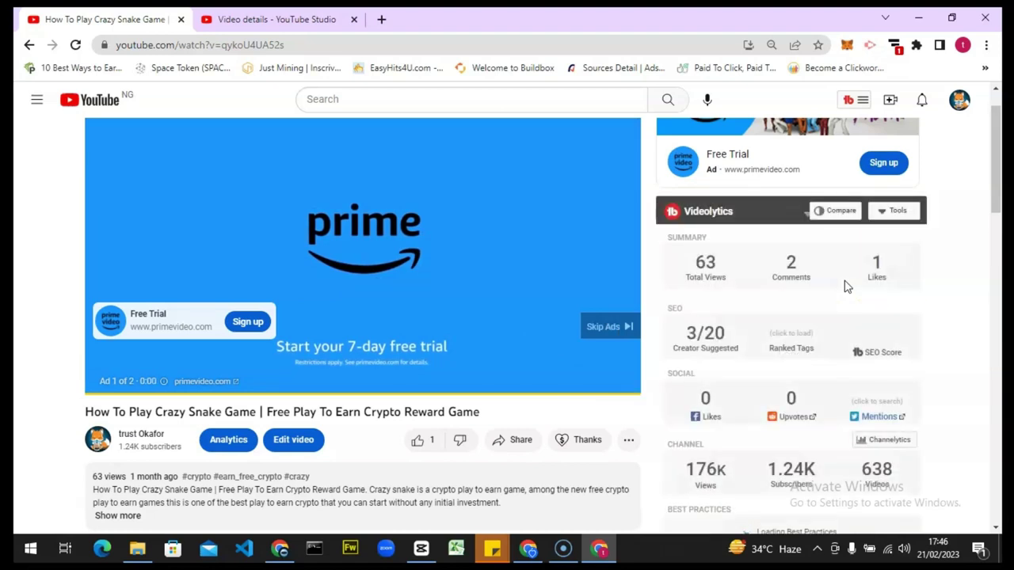
{"action": "left_click", "coordinate": [923, 339]}
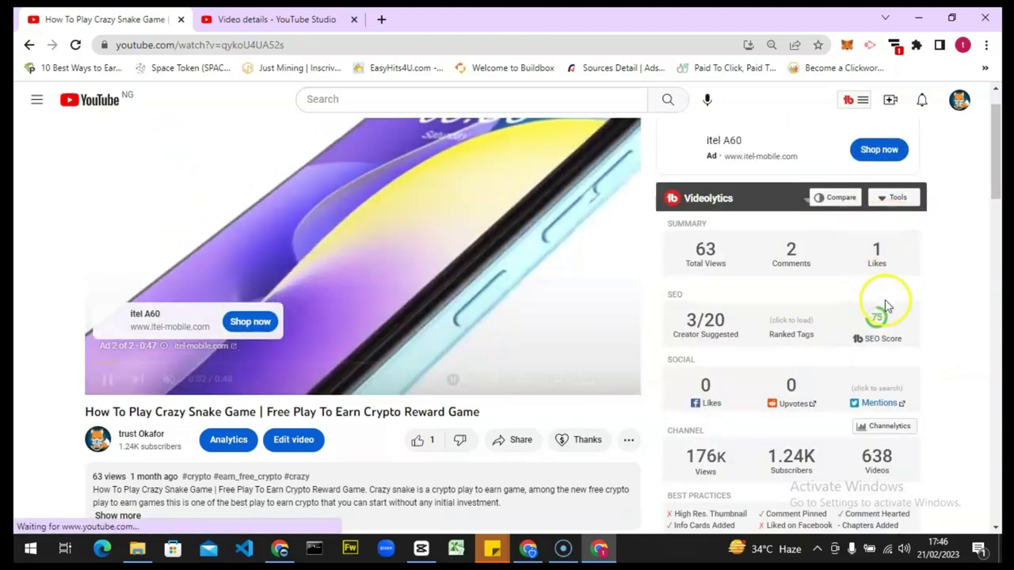
{"action": "mouse_move", "coordinate": [876, 319]}
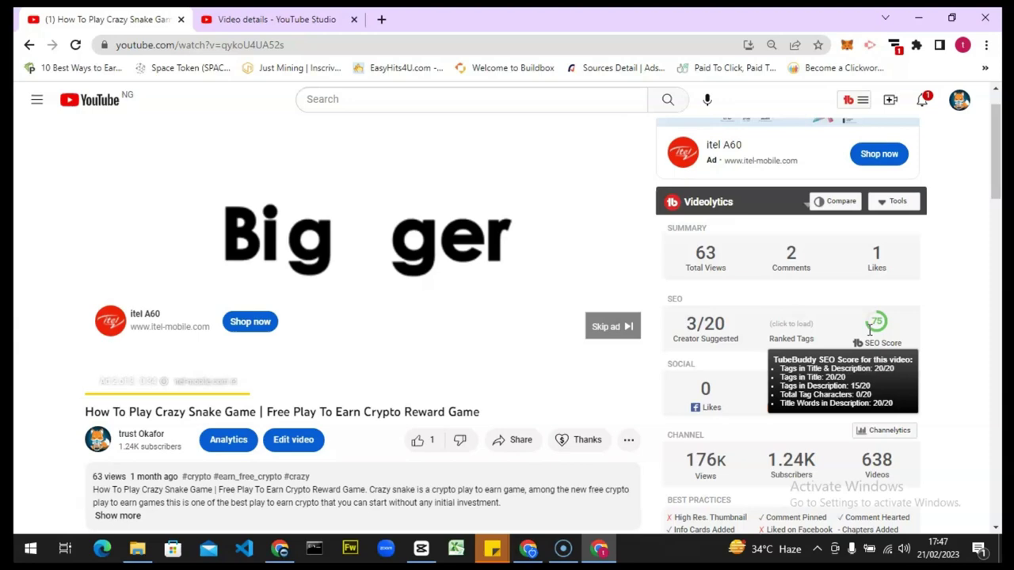
{"action": "key", "text": "Up"}
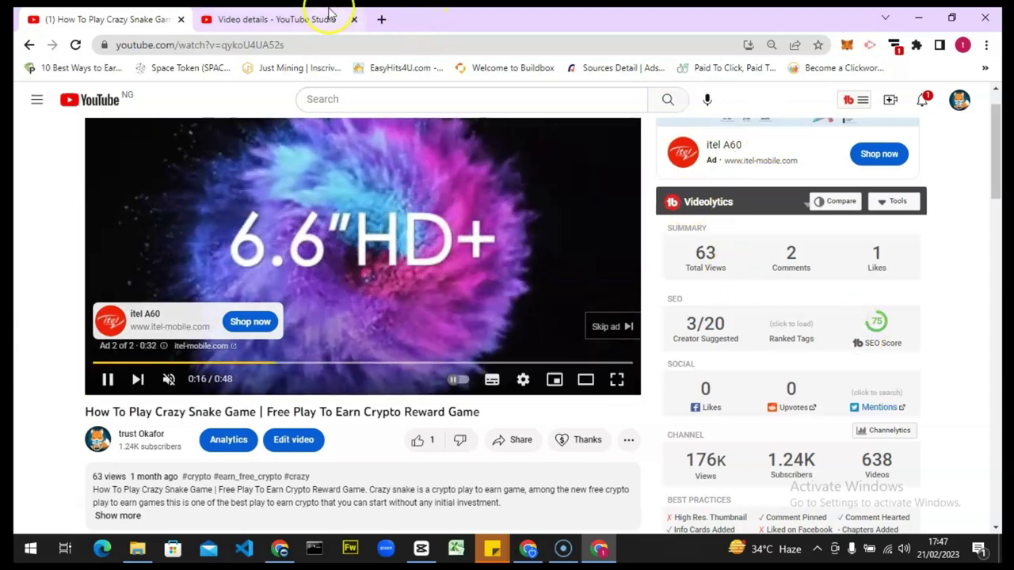
Return to the video details in YouTube Studio and review the hashtags from #crazy_snake to #how_to_play_crazy_snake in the description
{"action": "left_click", "coordinate": [329, 11]}
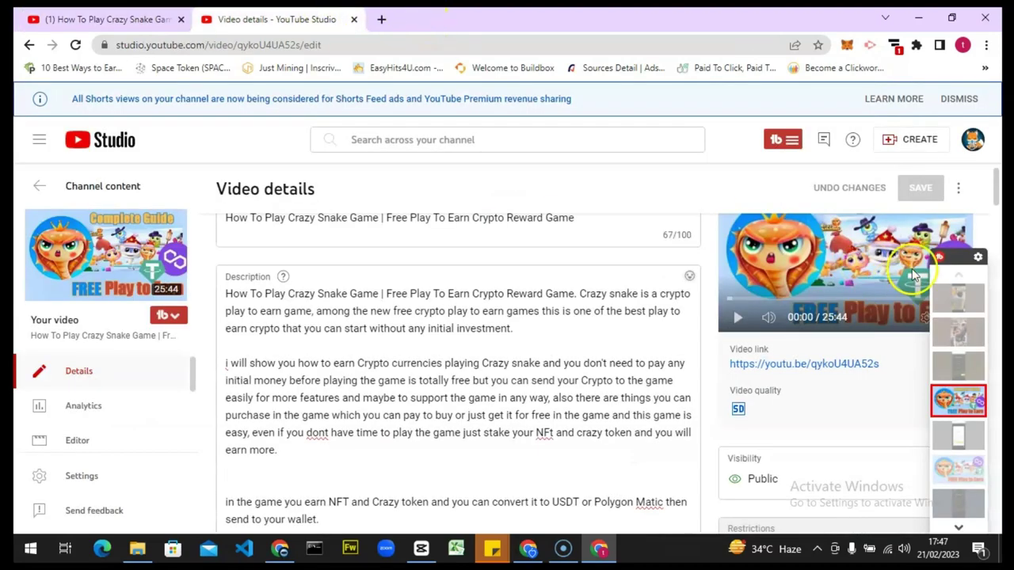
{"action": "scroll", "coordinate": [1002, 230], "scroll_direction": "down", "scroll_amount": 3}
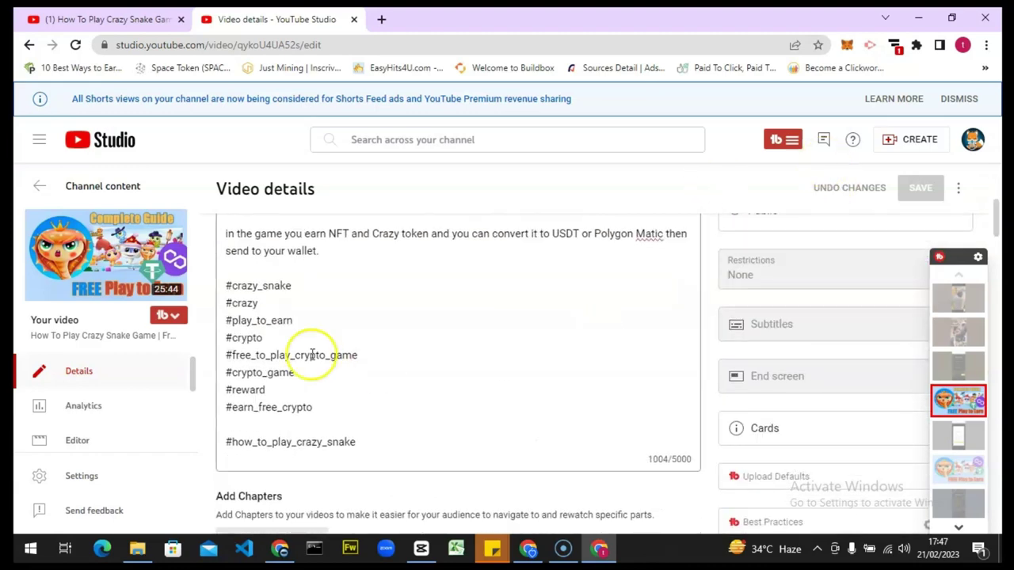
{"action": "left_click", "coordinate": [235, 283]}
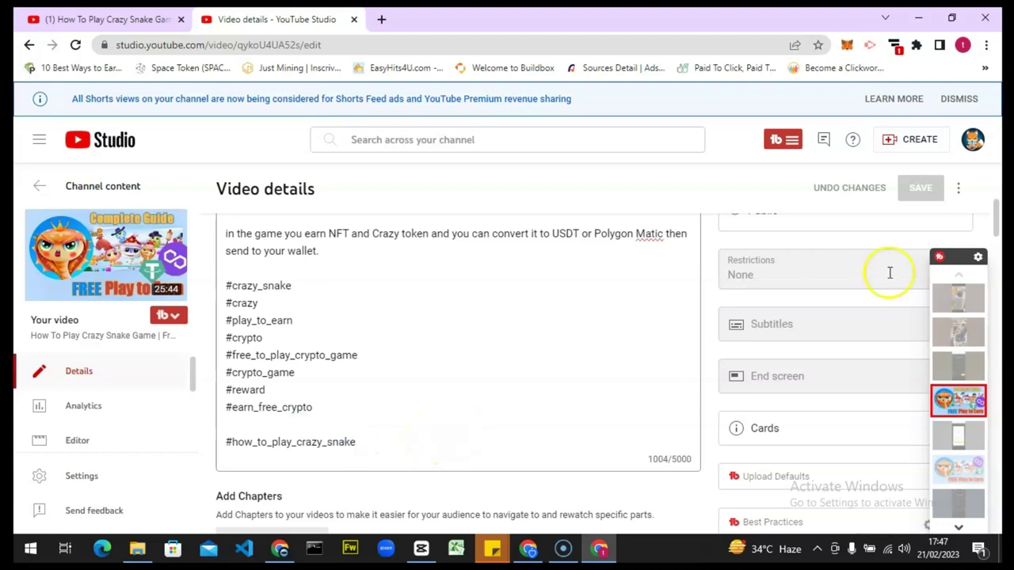
{"action": "key", "text": "ctrl+shift+End"}
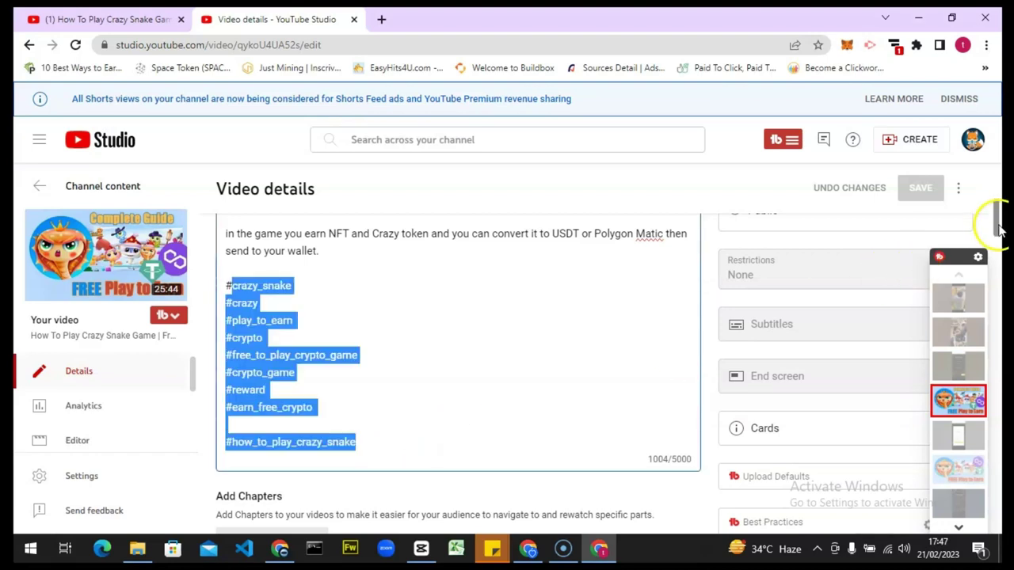
{"action": "left_click", "coordinate": [551, 286]}
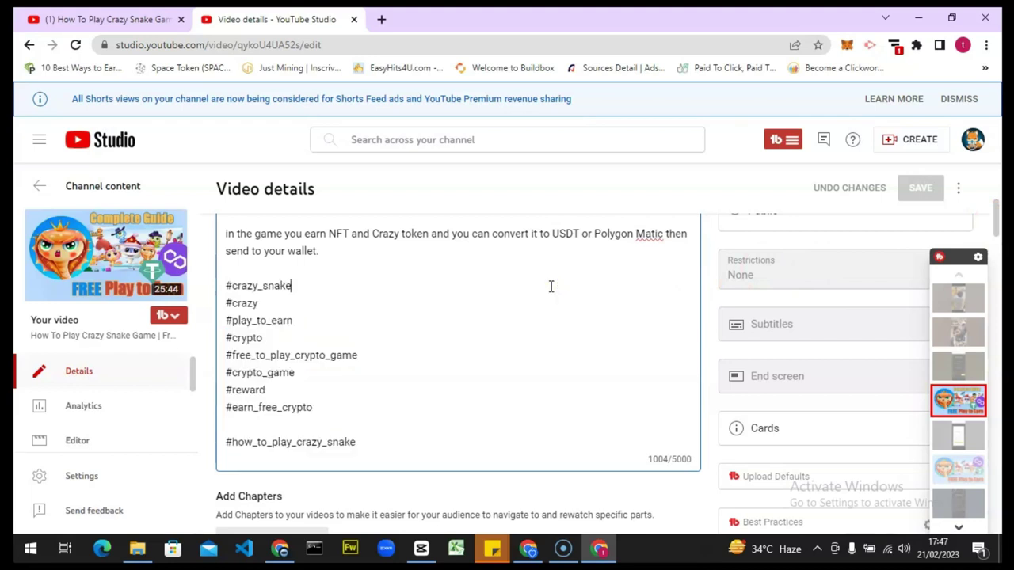